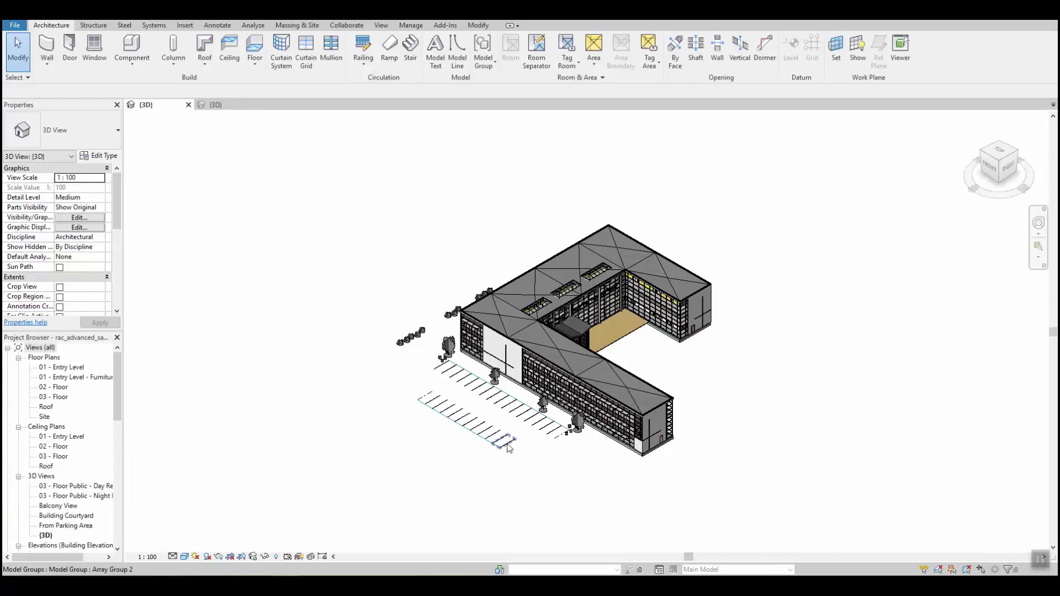
Step: Delete the parking line arrays, trees and shrubs outside the building, selecting them from the top view
click(468, 428)
click(370, 367)
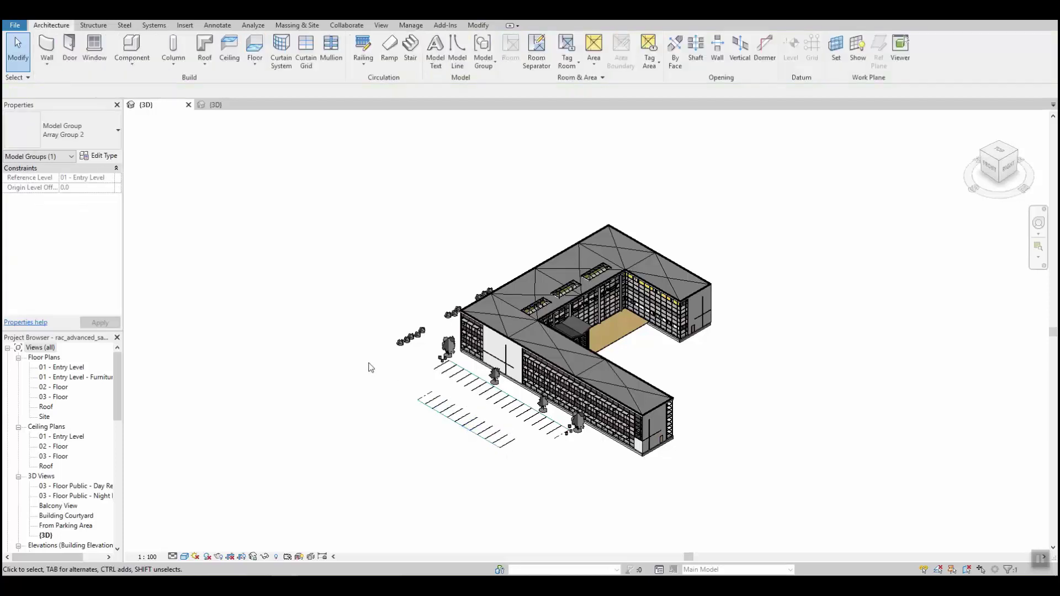
click(998, 151)
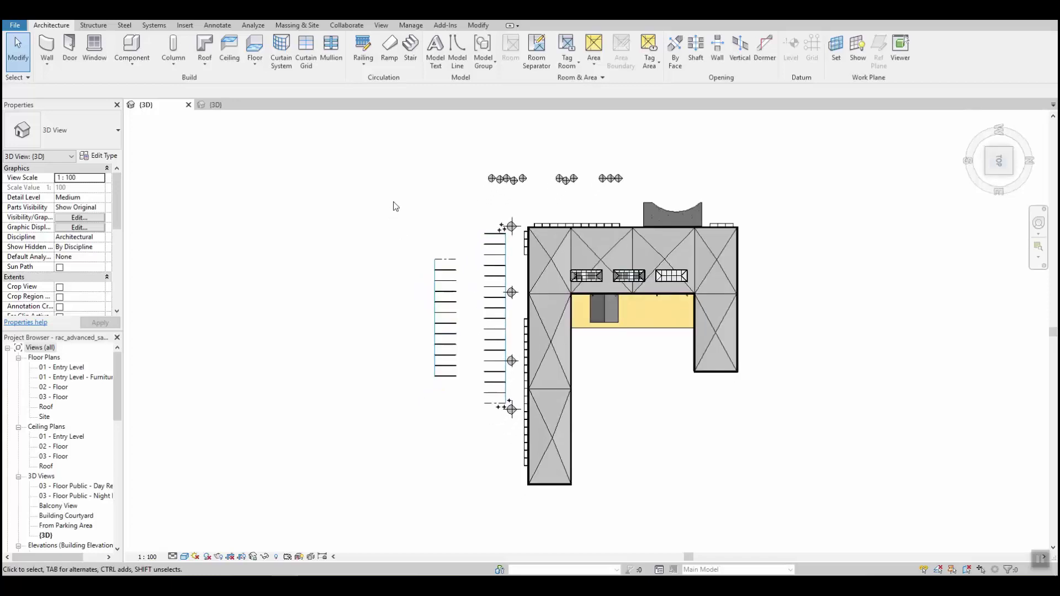
drag(386, 205, 521, 478)
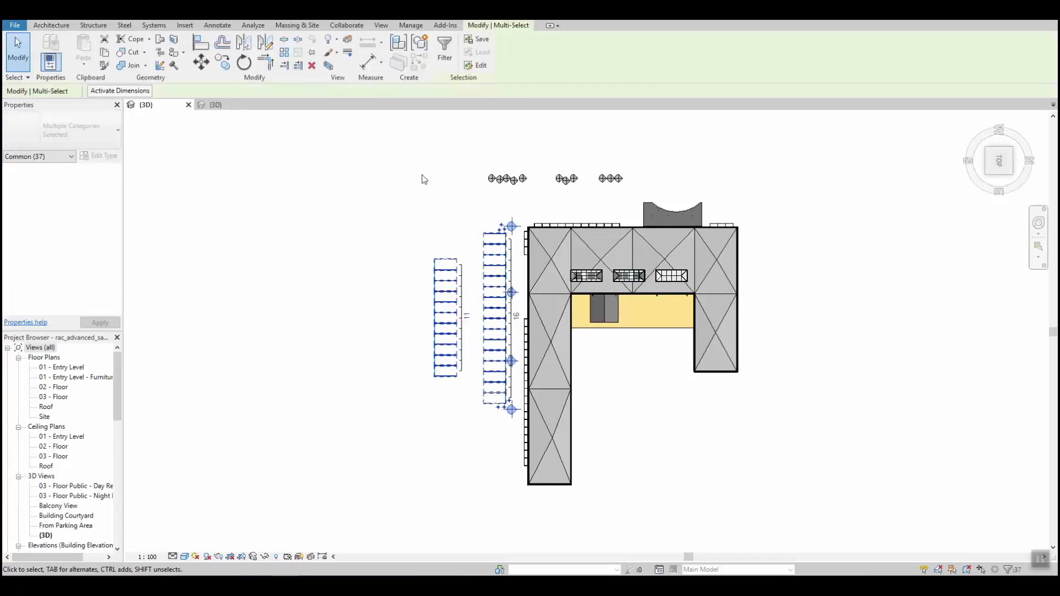
key(Delete)
drag(432, 146, 633, 204)
key(Delete)
Step: Examine the two exterior end walls of the building's wings as a selection, and clear it
shift+middle_drag(734, 426, 803, 192)
scroll(677, 462, down, 2)
scroll(678, 463, up, 5)
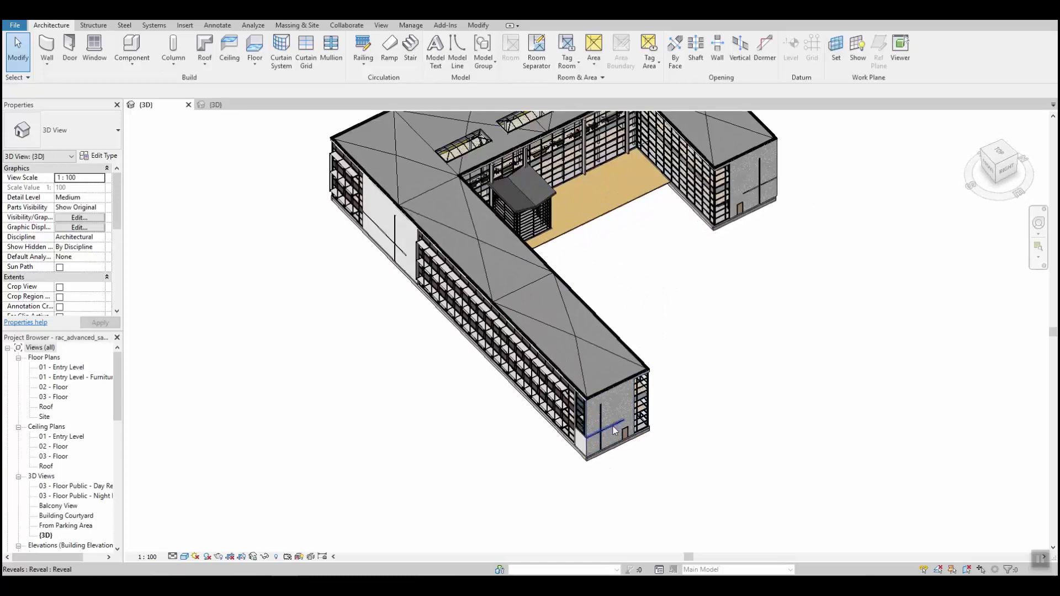
click(610, 423)
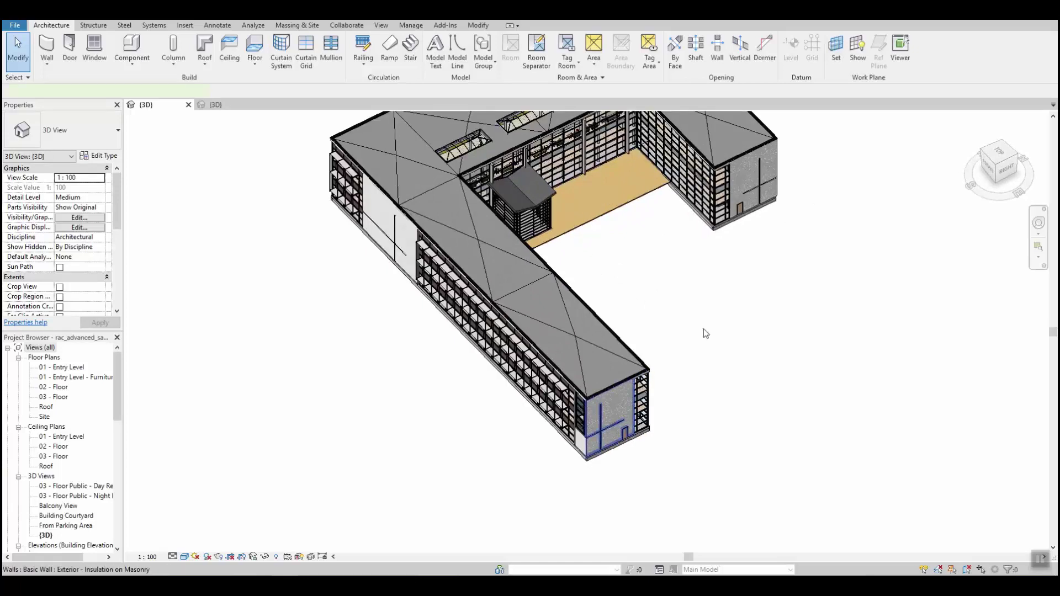
ctrl+click(750, 198)
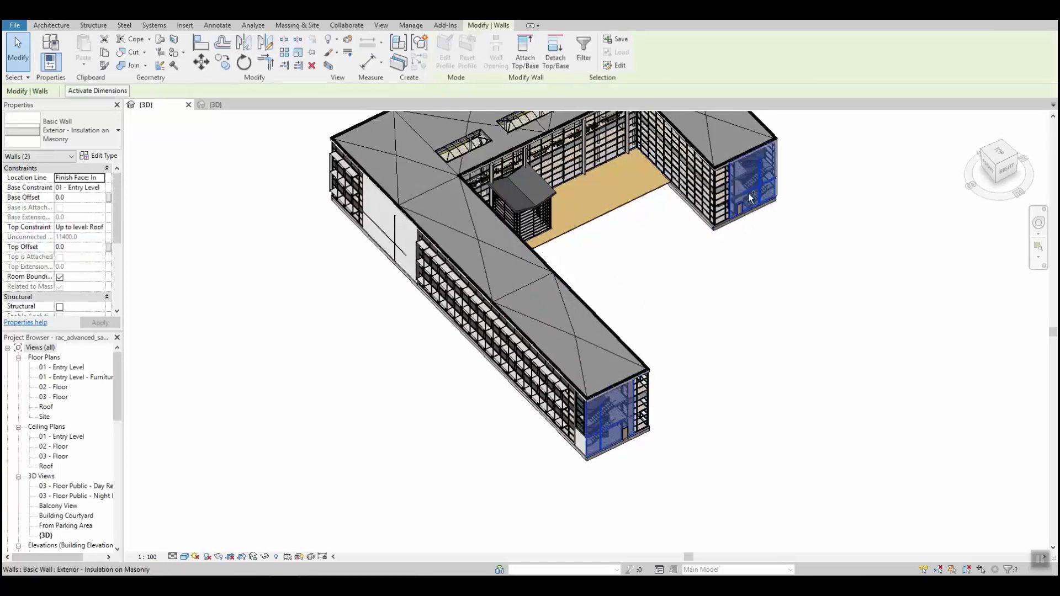
right_click(758, 346)
click(698, 327)
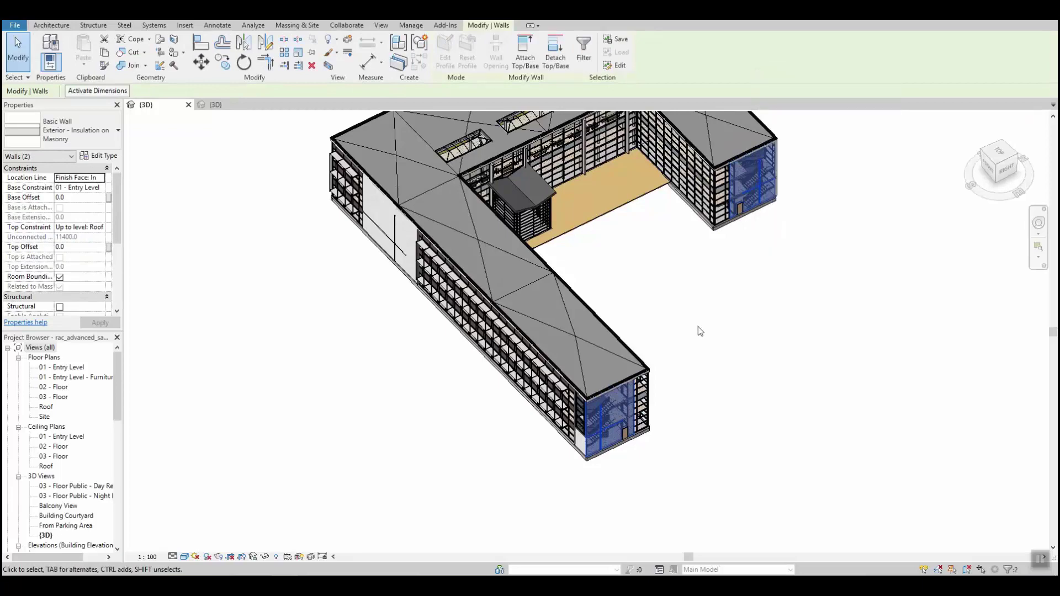
Step: Inspect the interior elements behind the courtyard curtain wall, including the guardrail, table lamp, night stand and chair
mouse_move(699, 327)
shift+middle_down()
mouse_move(698, 384)
mouse_move(679, 326)
shift+middle_up()
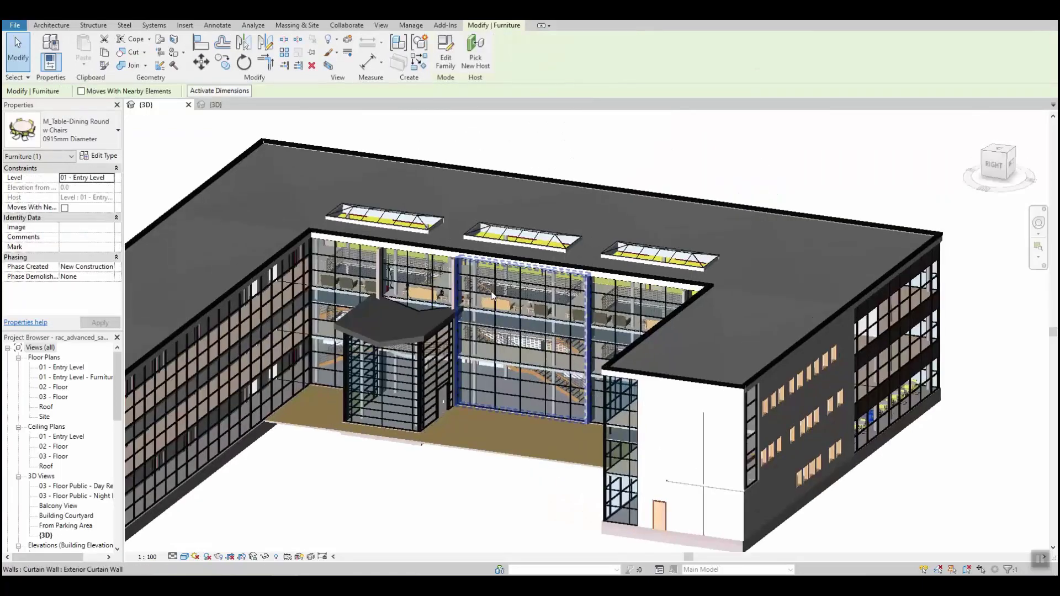
scroll(580, 330, up, 4)
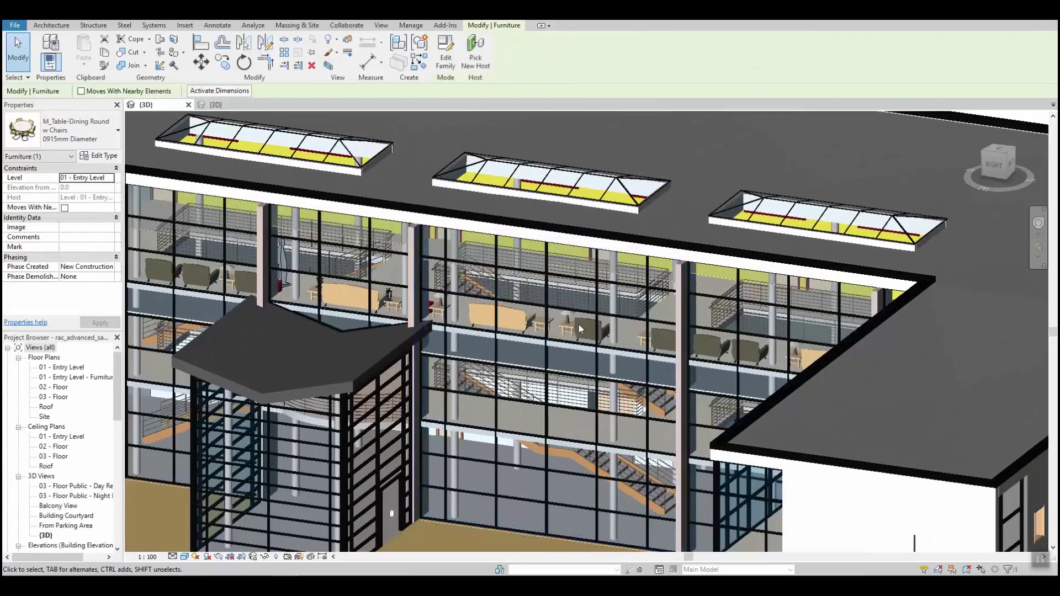
scroll(580, 330, up, 4)
click(604, 278)
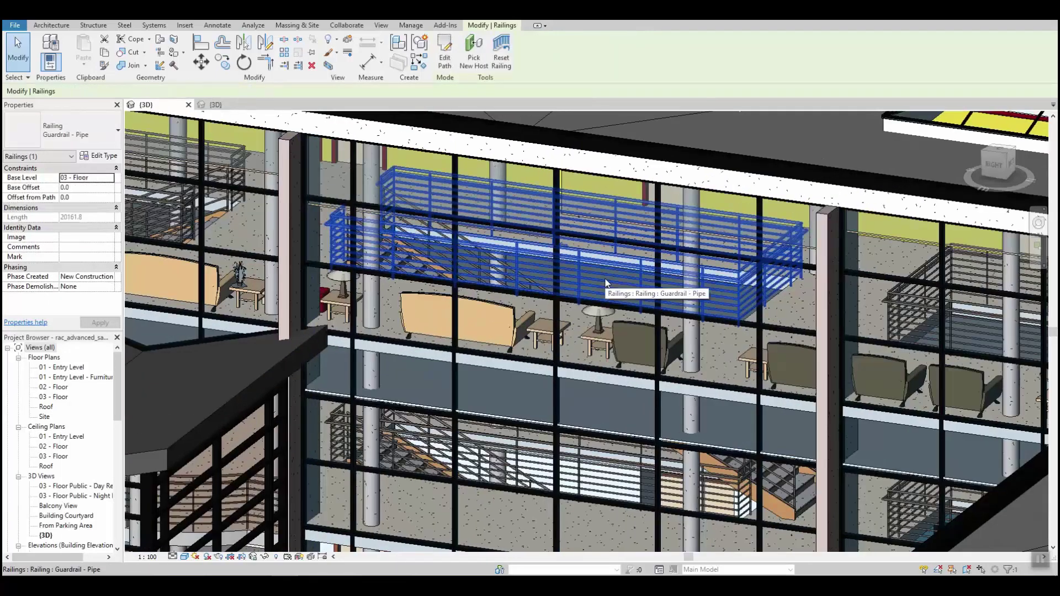
click(598, 318)
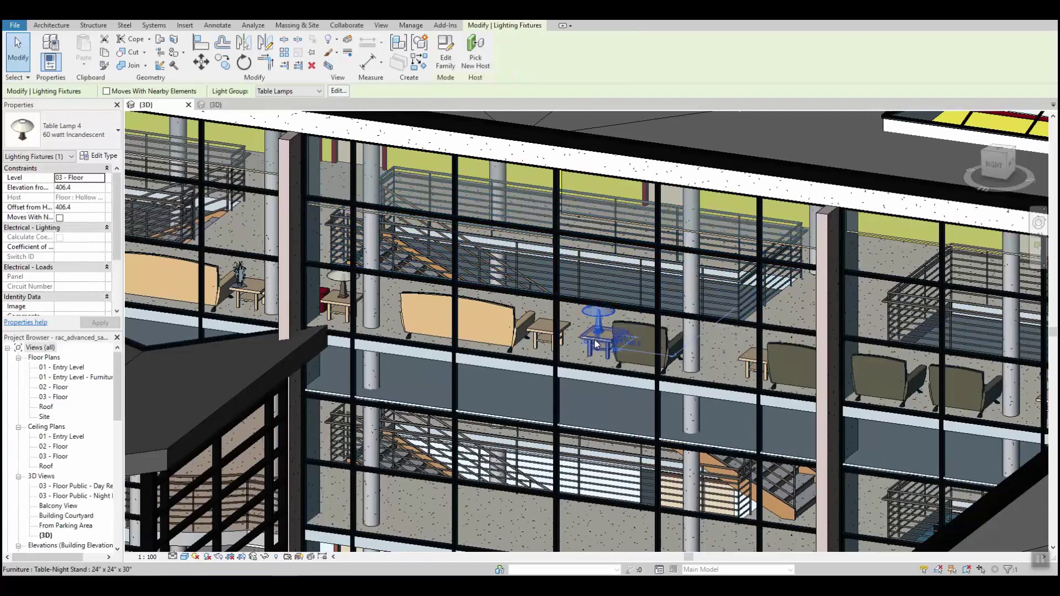
click(599, 340)
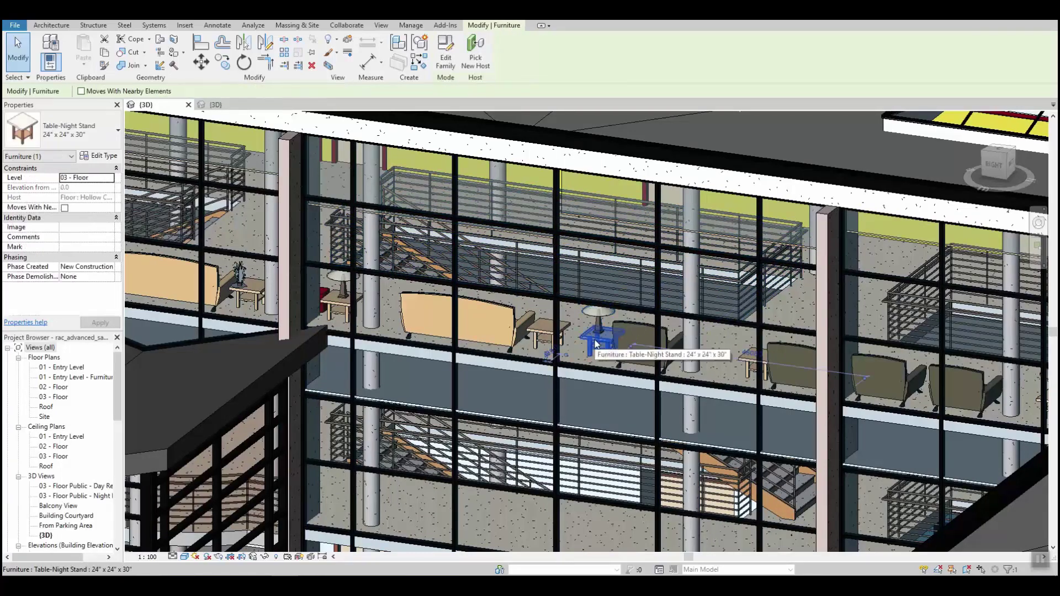
click(644, 330)
scroll(572, 326, down, 8)
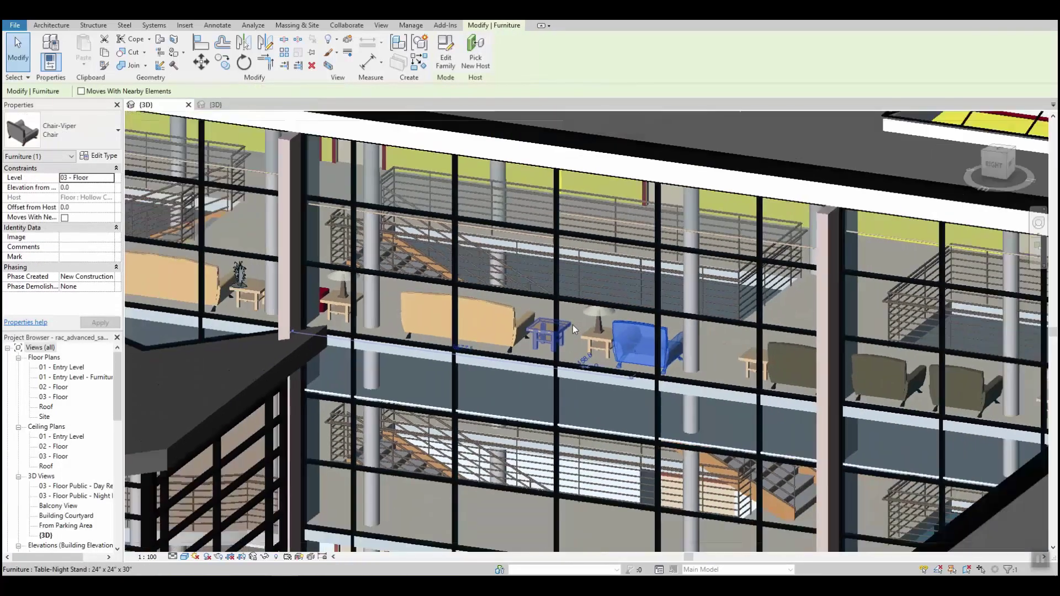
scroll(572, 324, down, 4)
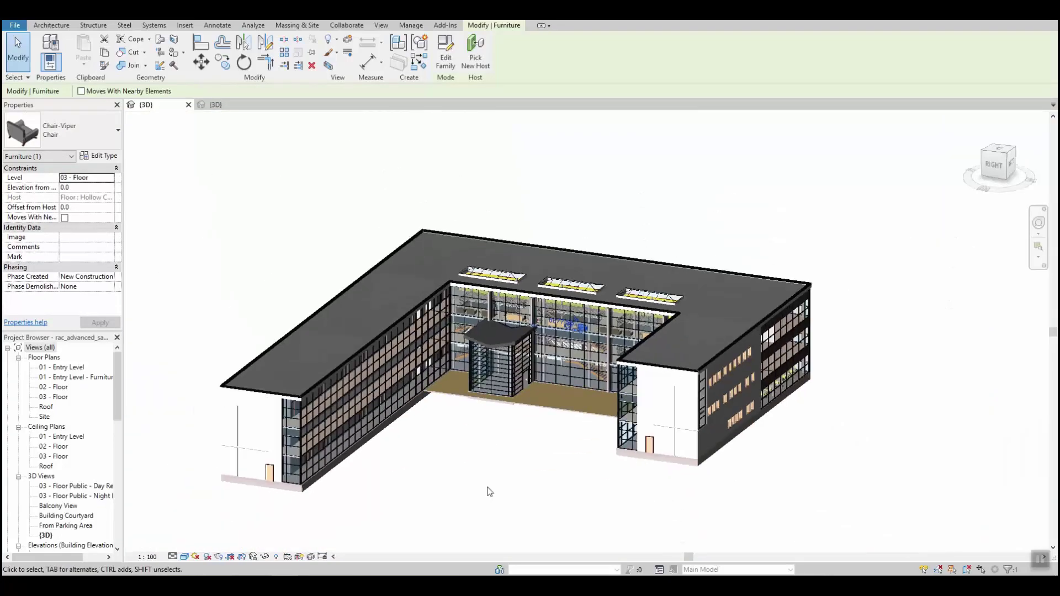
scroll(523, 440, up, 4)
scroll(525, 442, down, 3)
click(523, 440)
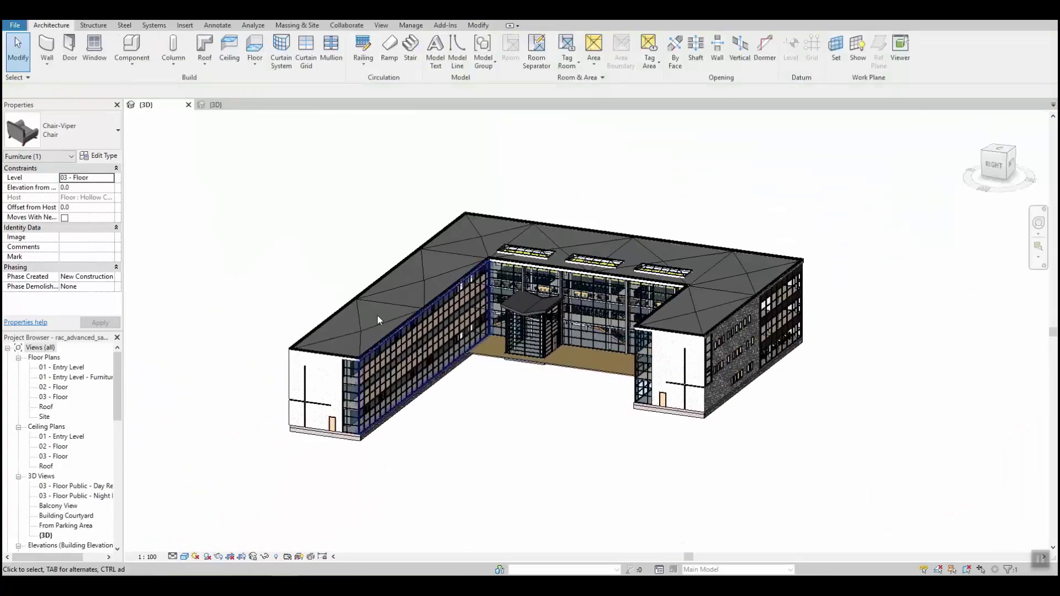
Step: Select the whole building, filter the selection to Entourage, Furniture, Lighting Fixtures, Stairs and Railings, and delete those elements
drag(232, 157, 831, 455)
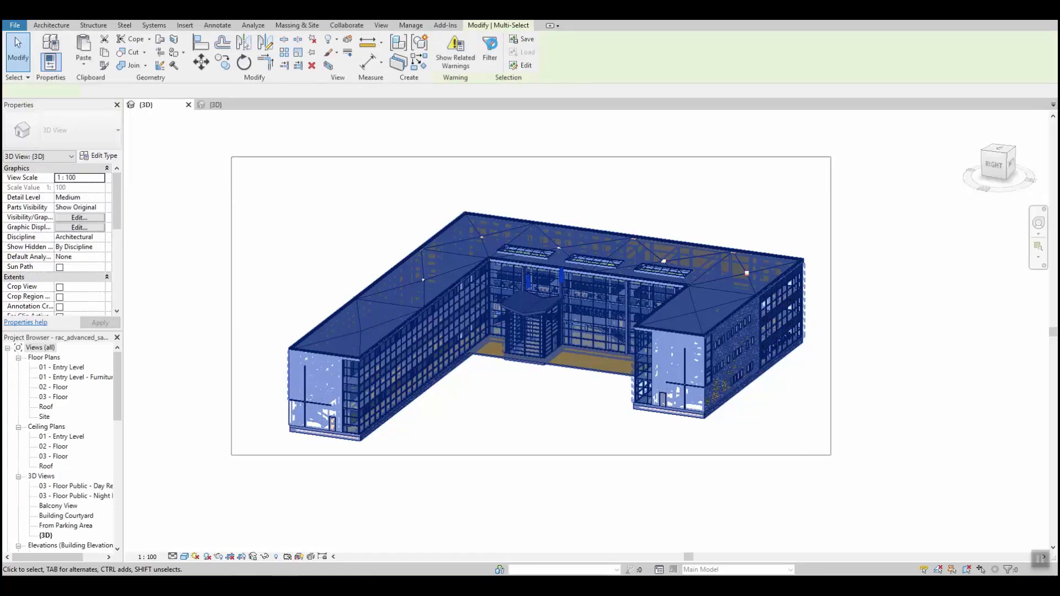
click(490, 45)
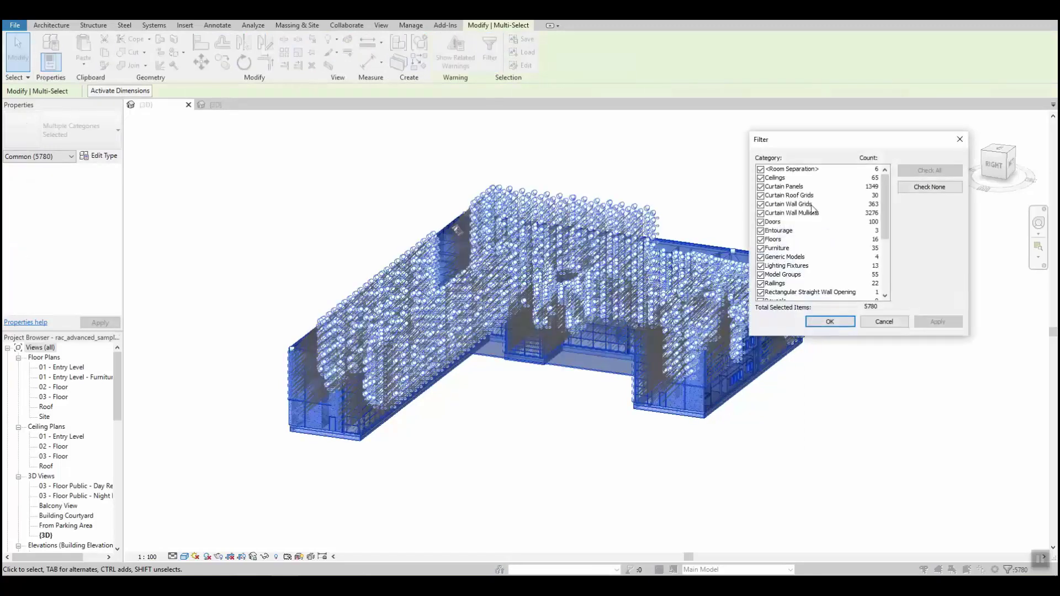
click(930, 186)
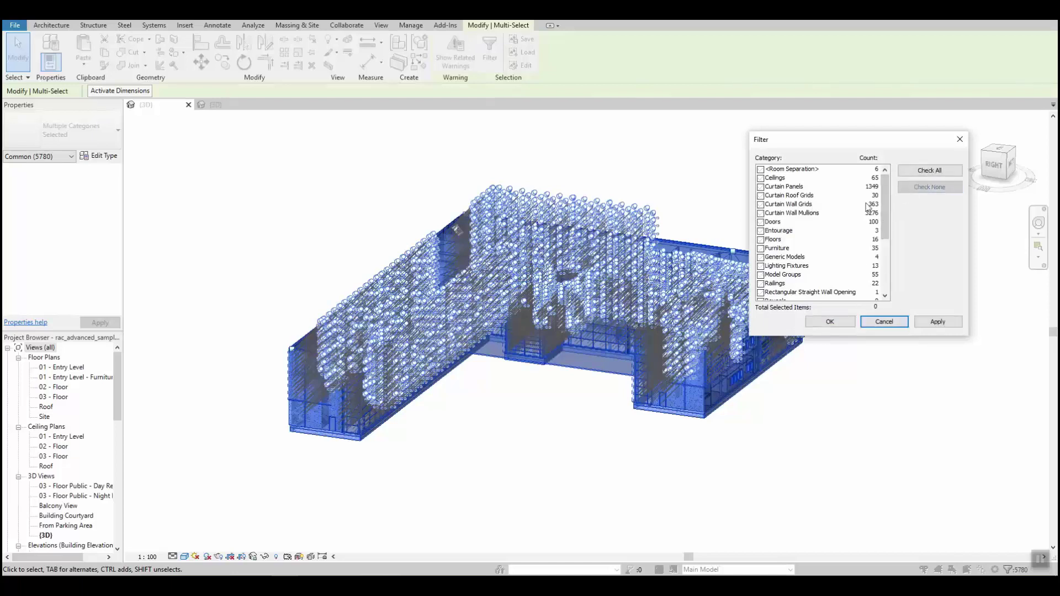
click(760, 230)
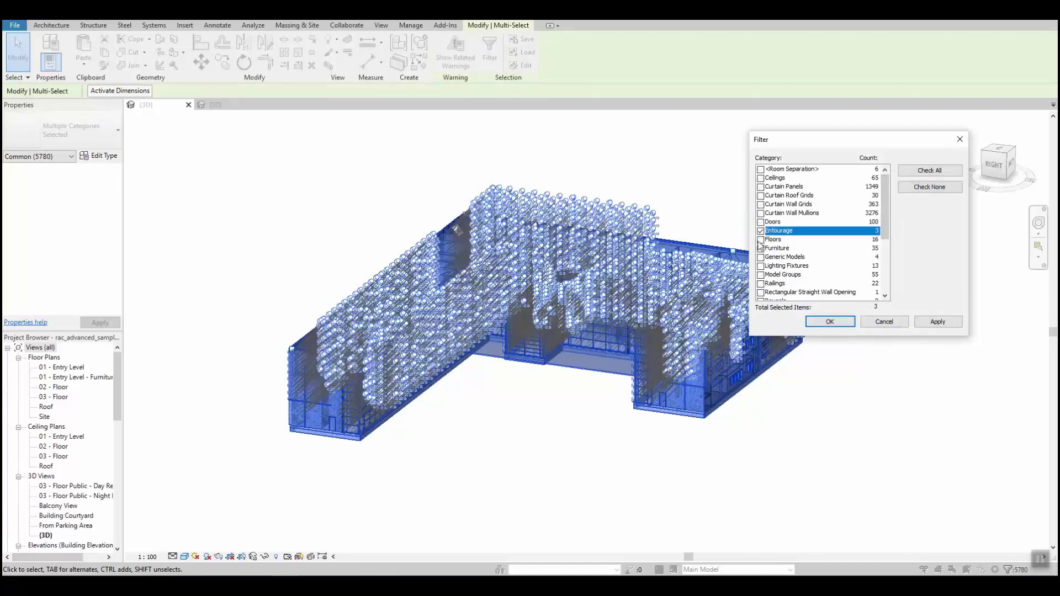
click(761, 249)
click(761, 266)
scroll(762, 274, down, 3)
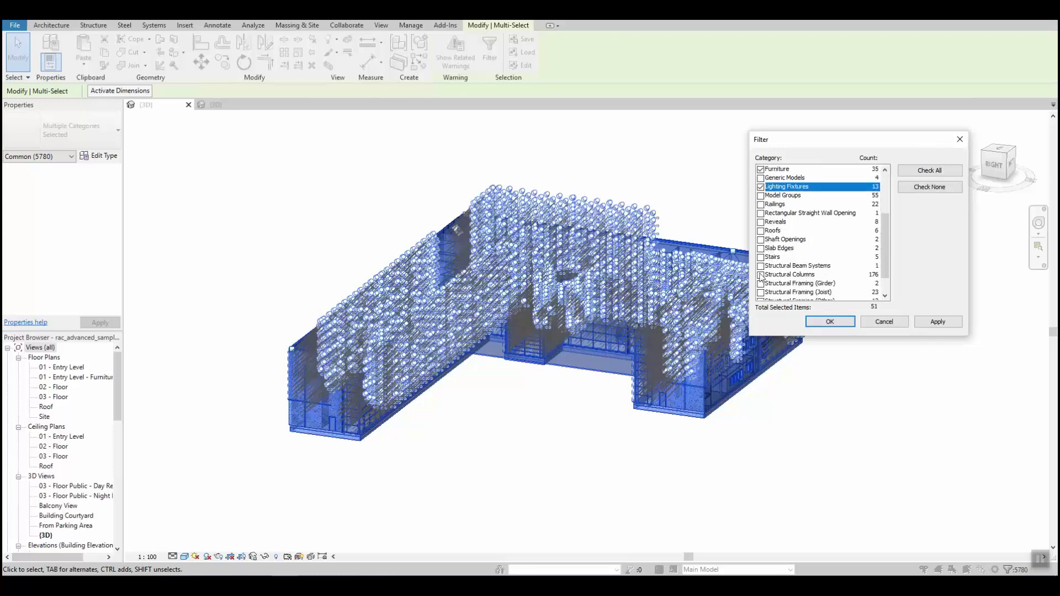
click(761, 257)
scroll(762, 265, down, 1)
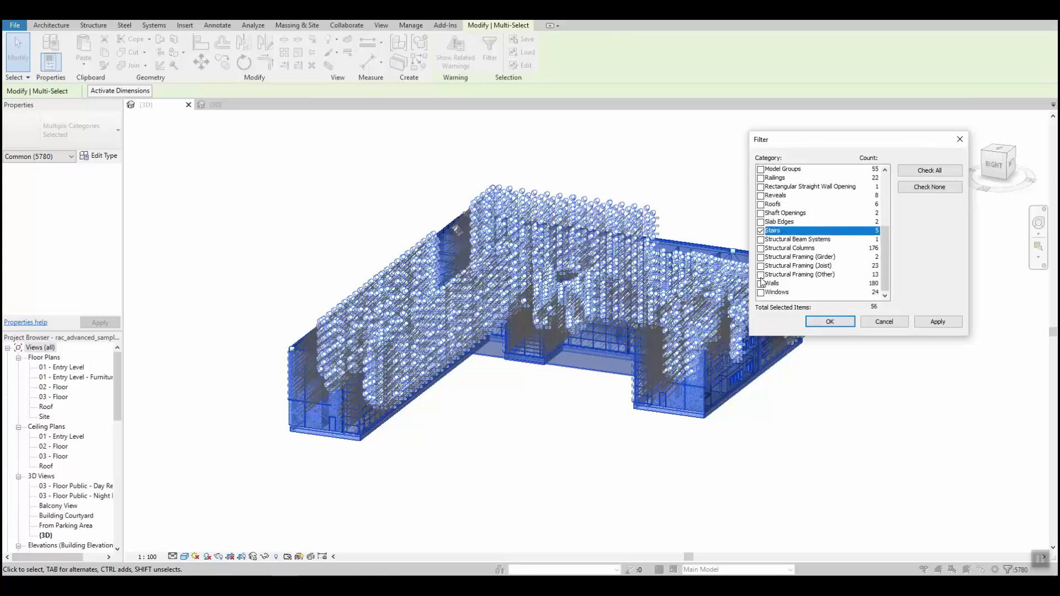
click(761, 177)
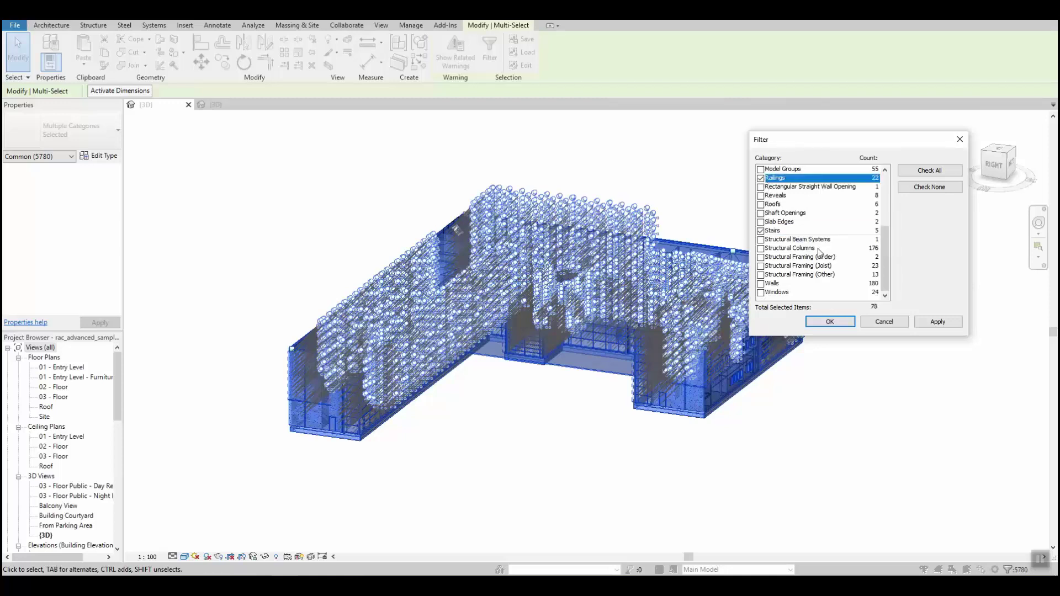
scroll(837, 264, up, 1)
scroll(836, 264, up, 4)
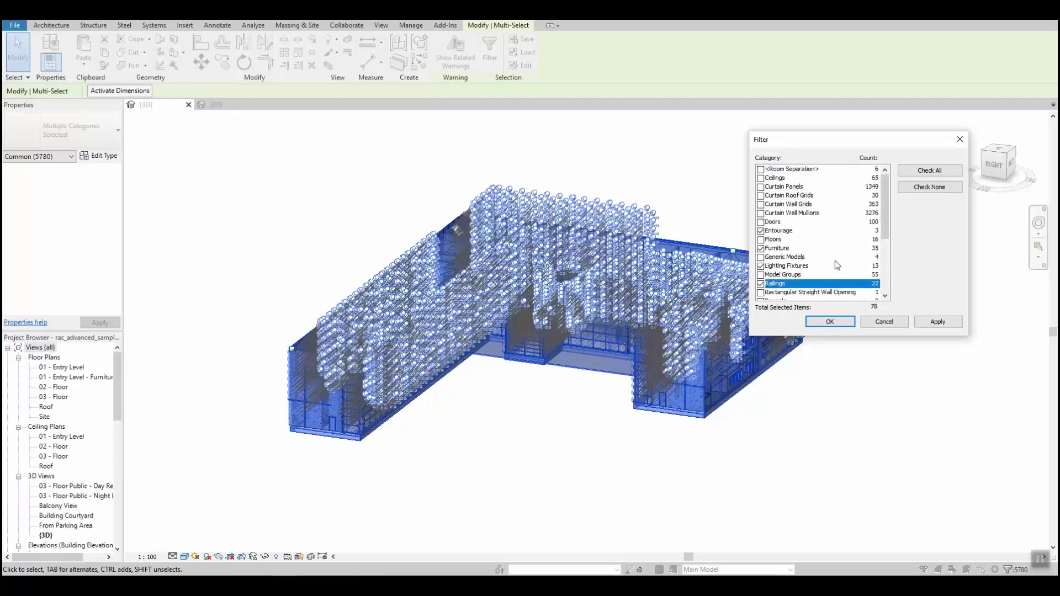
scroll(835, 266, down, 2)
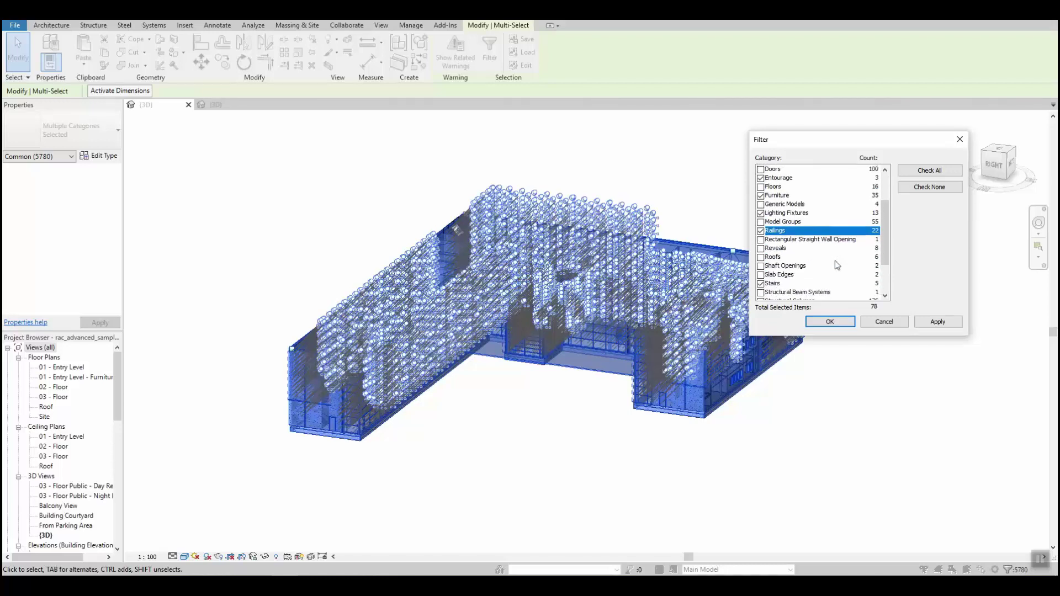
scroll(835, 260, down, 2)
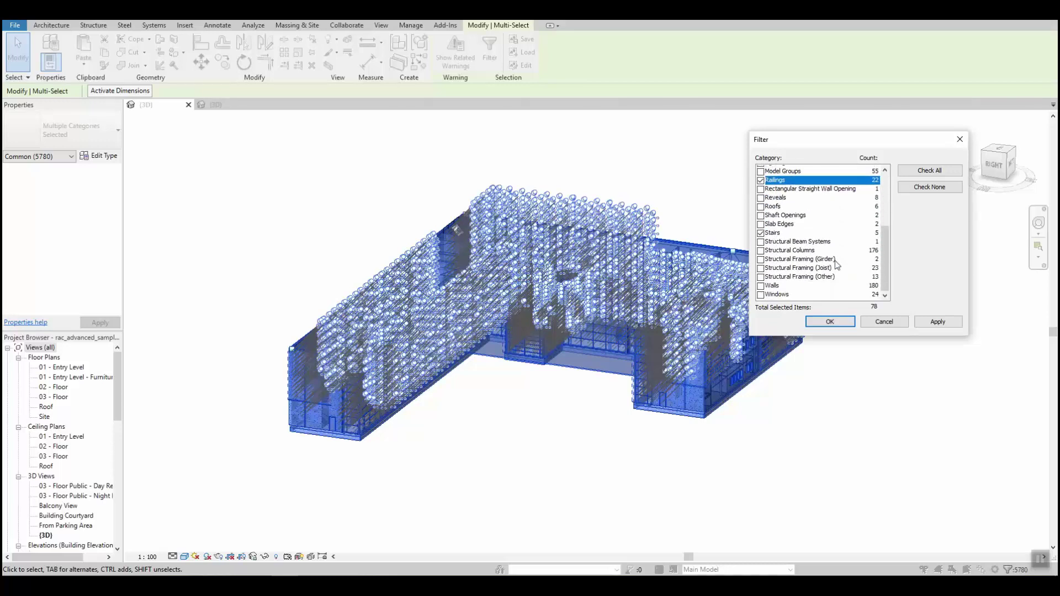
click(830, 322)
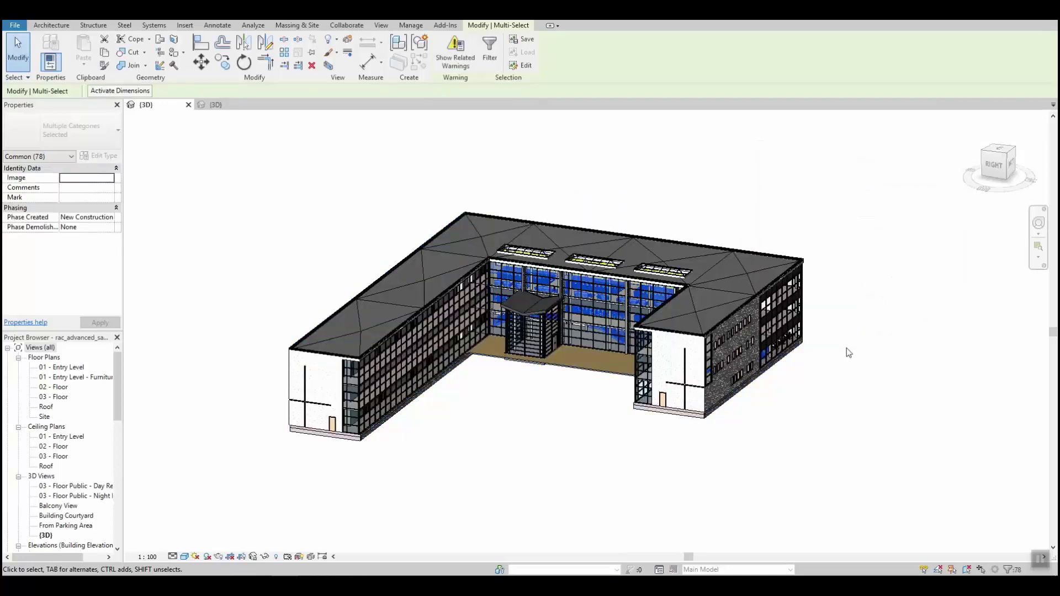
click(847, 348)
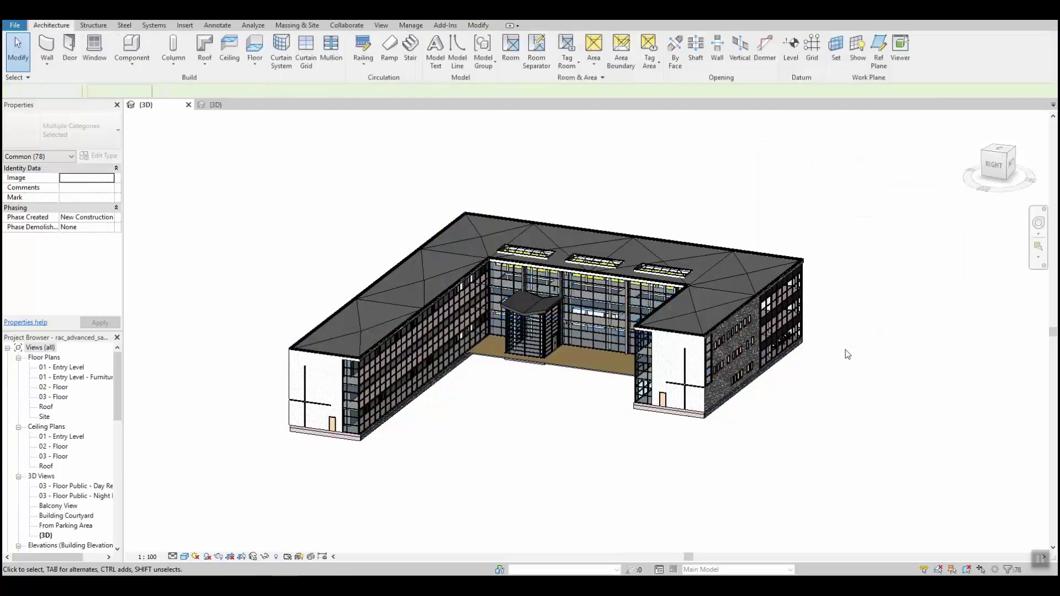
click(656, 352)
click(597, 441)
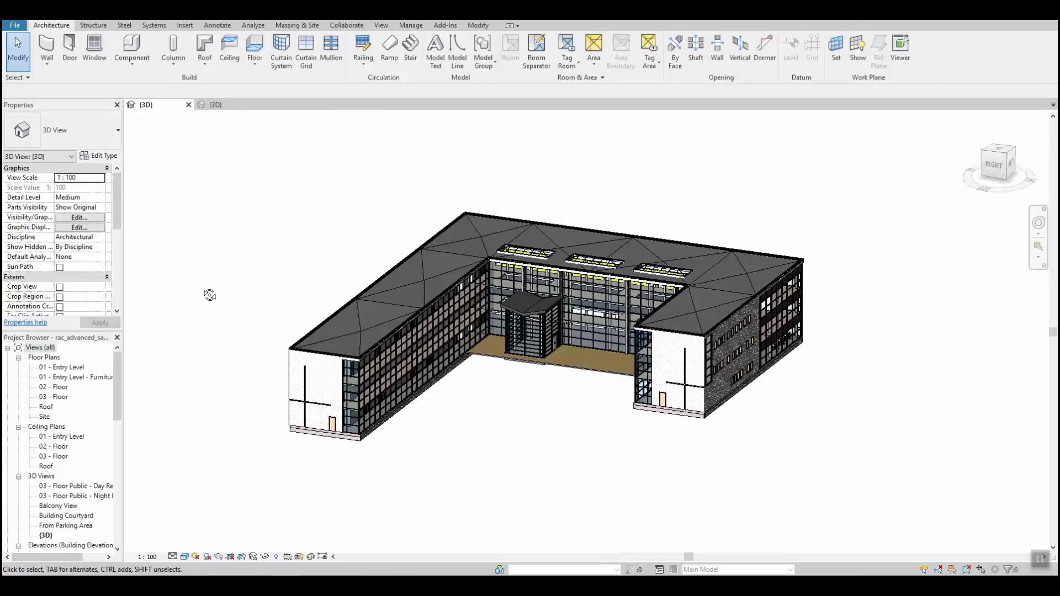
Step: Export the current 3D view of the simplified building in ACIS (SAT) format
shift+middle_drag(210, 296, 664, 443)
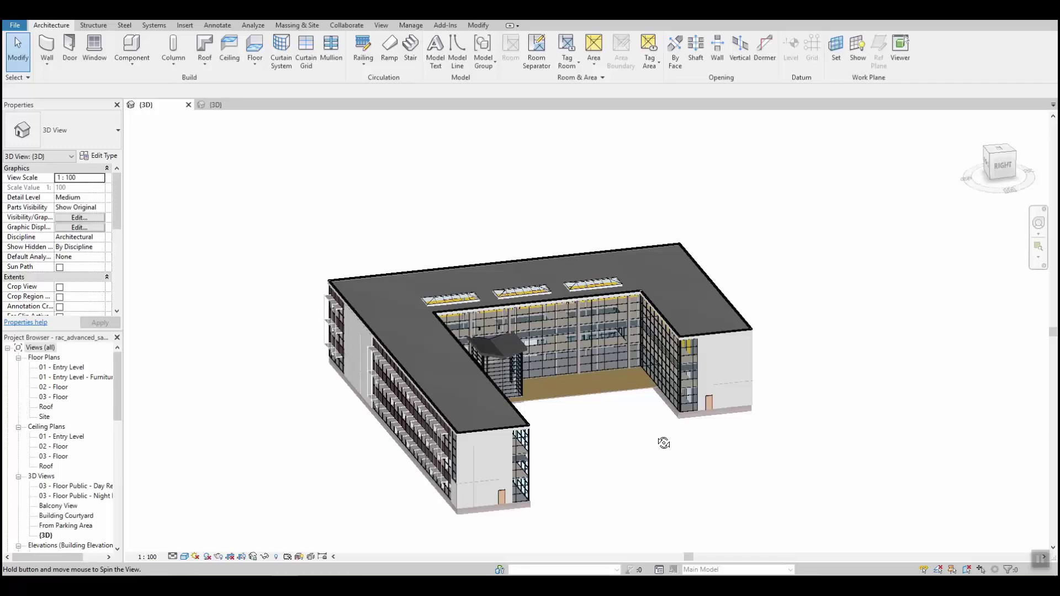
shift+middle_drag(664, 444, 648, 425)
click(14, 26)
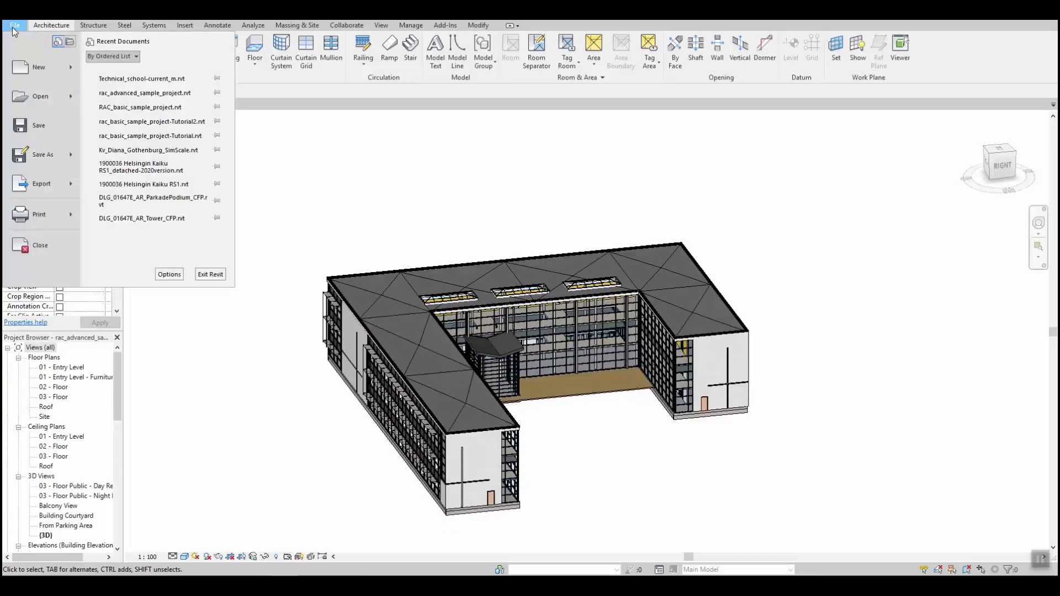
mouse_move(55, 184)
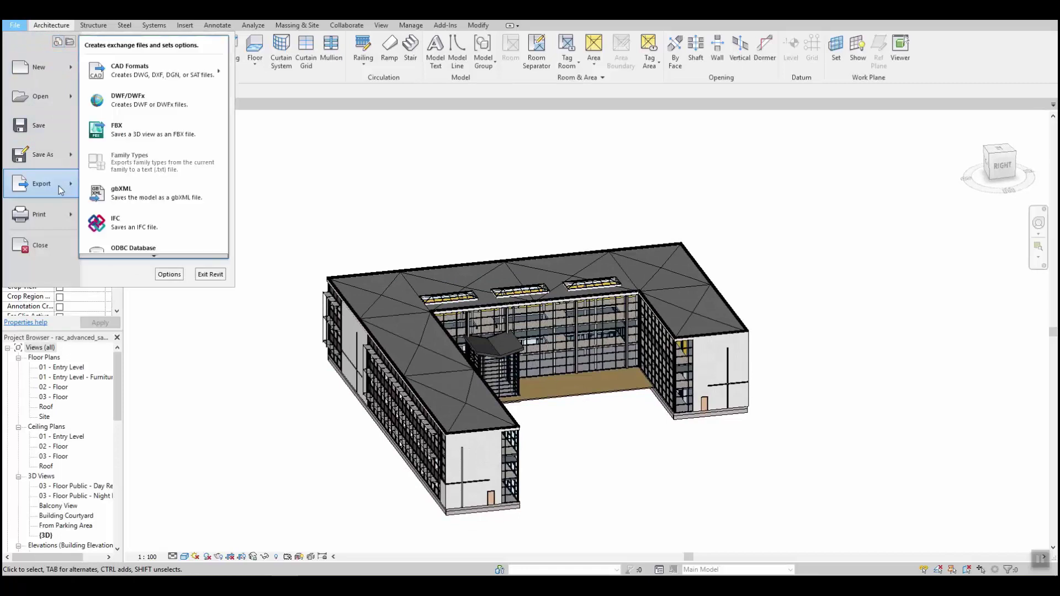
mouse_move(216, 72)
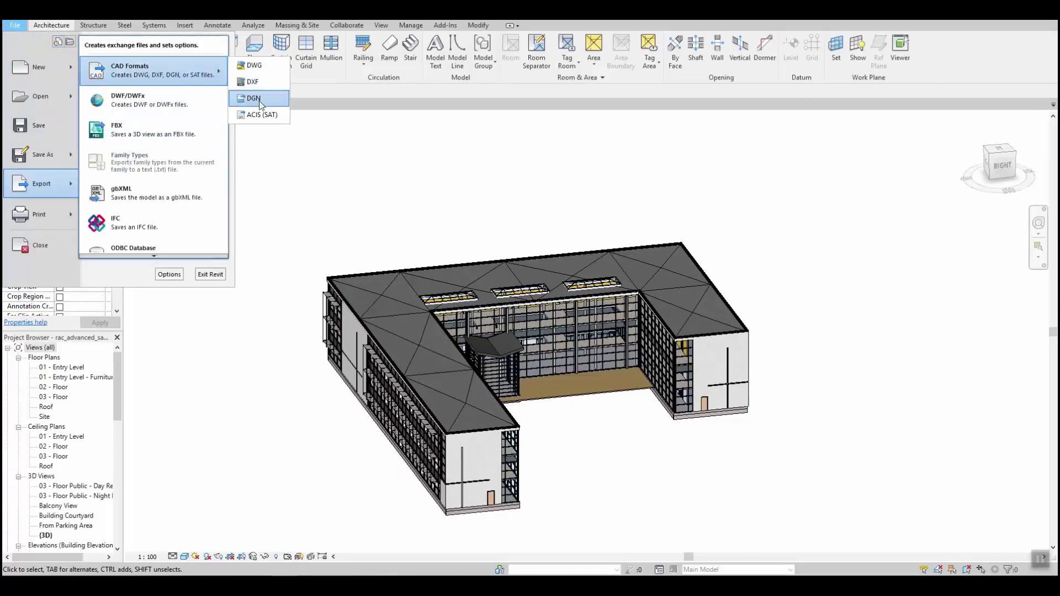
click(263, 115)
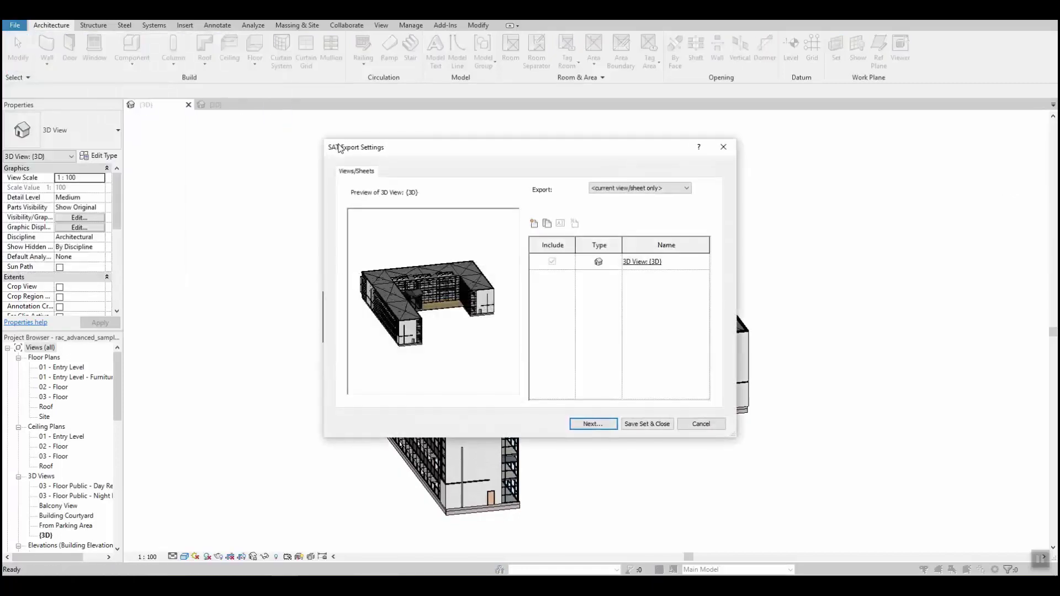
click(592, 425)
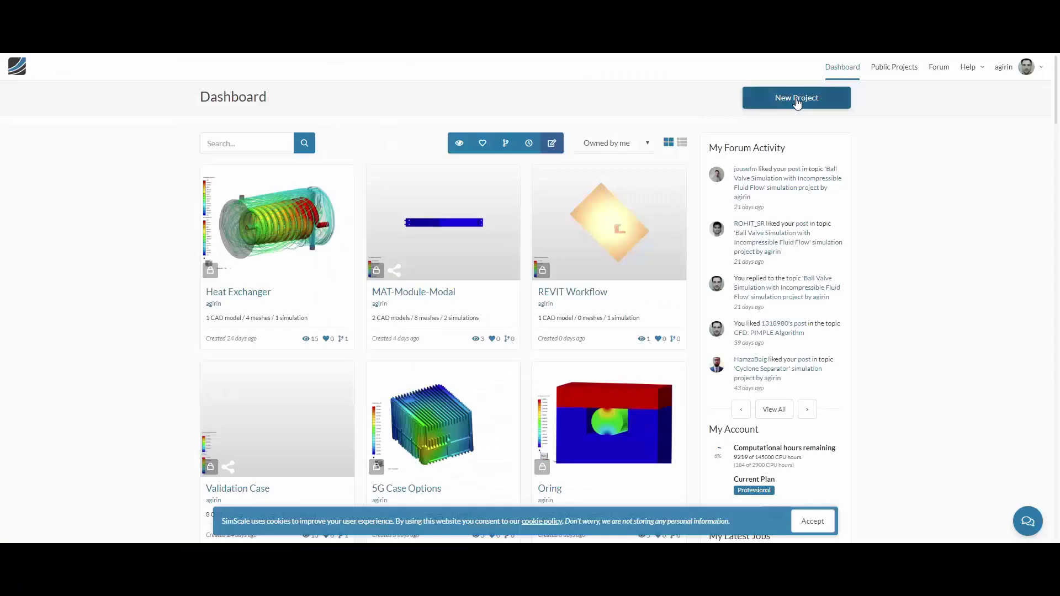
Step: Create a project titled "REVIT Import Example" and upload the rac_advanced_sample_project SAT file as its geometry
click(796, 100)
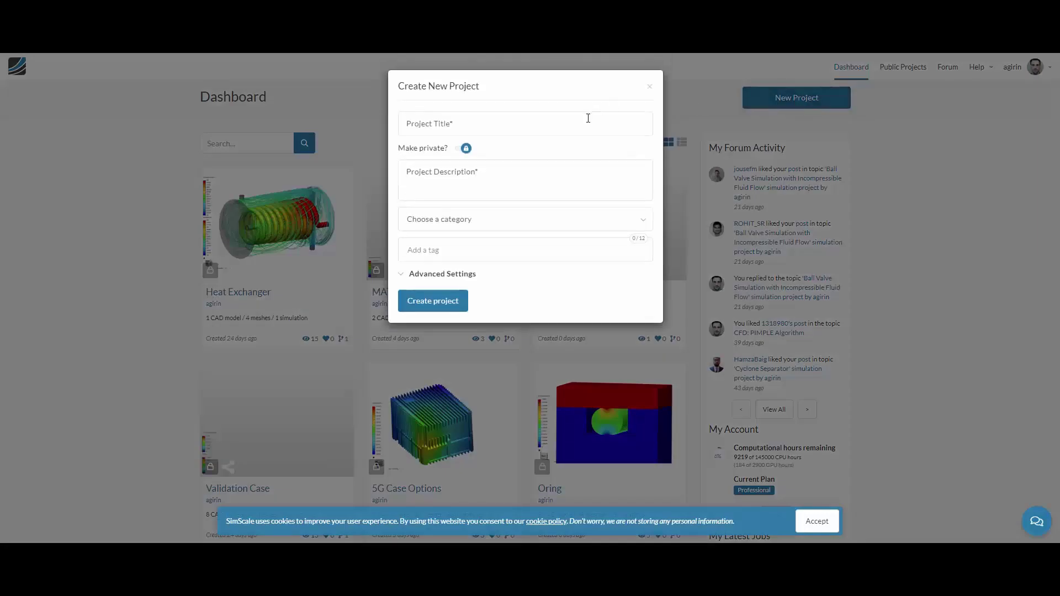
click(589, 118)
text(REVIT)
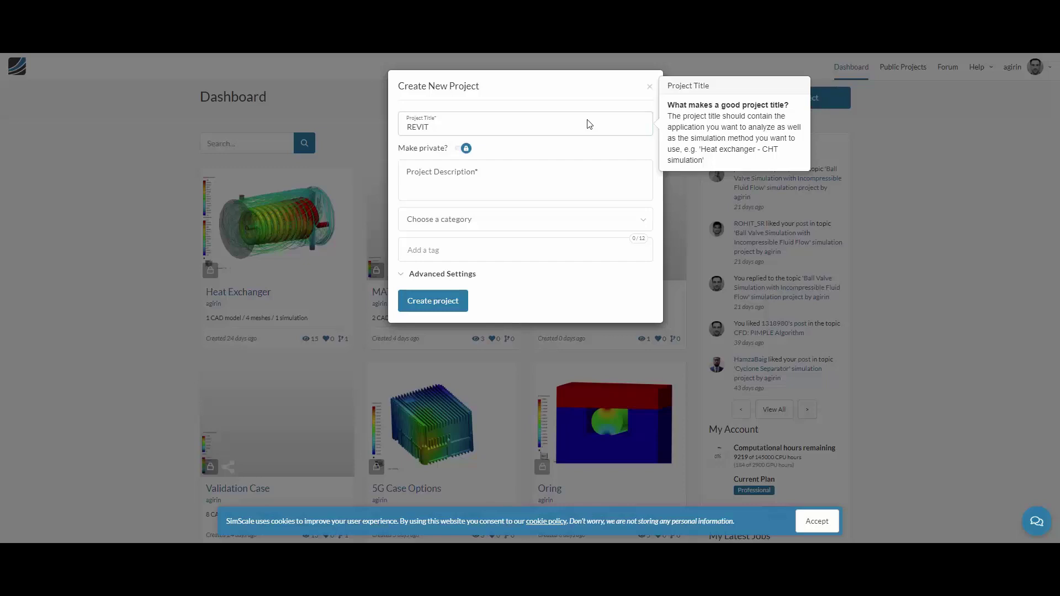
text( Import Example)
key(Return)
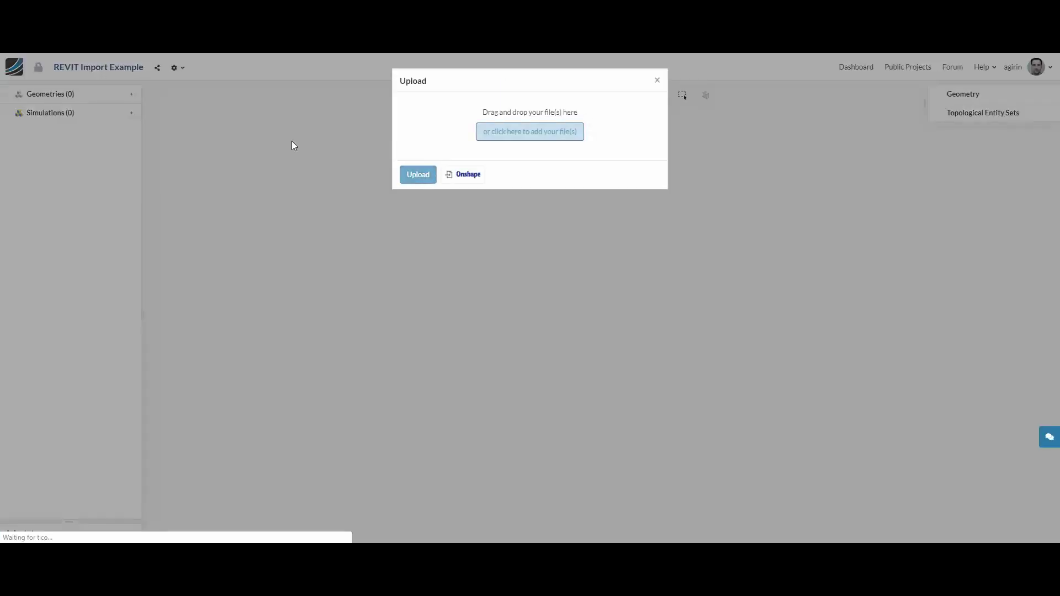
click(530, 134)
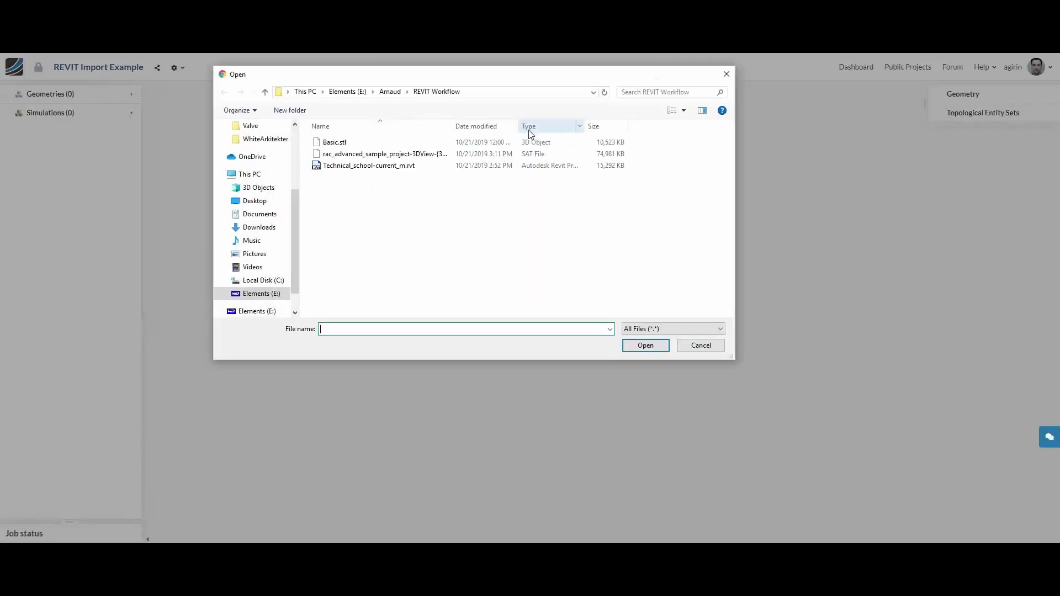
double_click(371, 162)
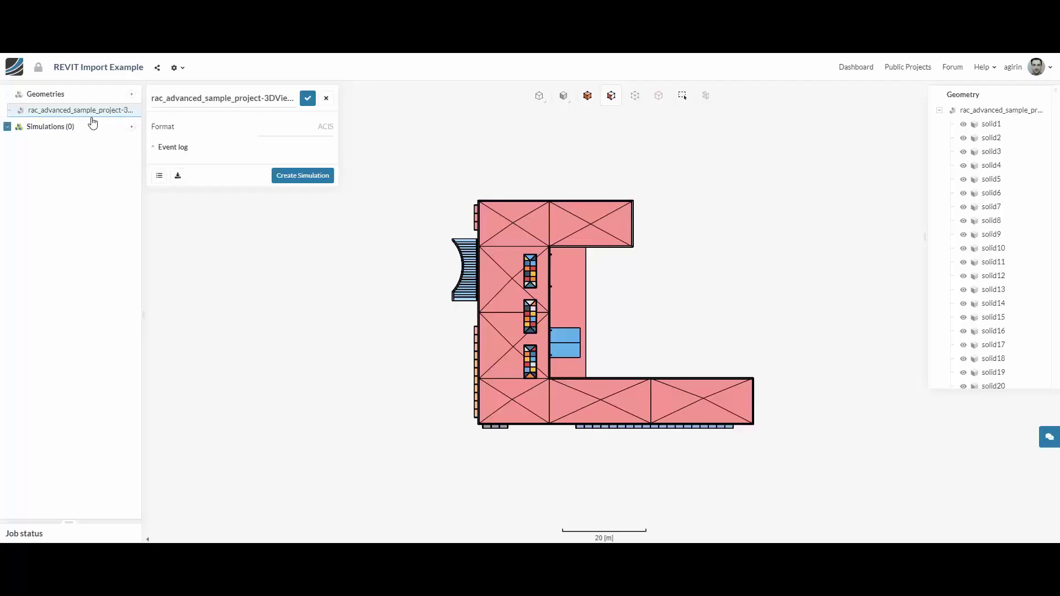
Step: Create an Incompressible (LBM) simulation from the imported building geometry
click(328, 177)
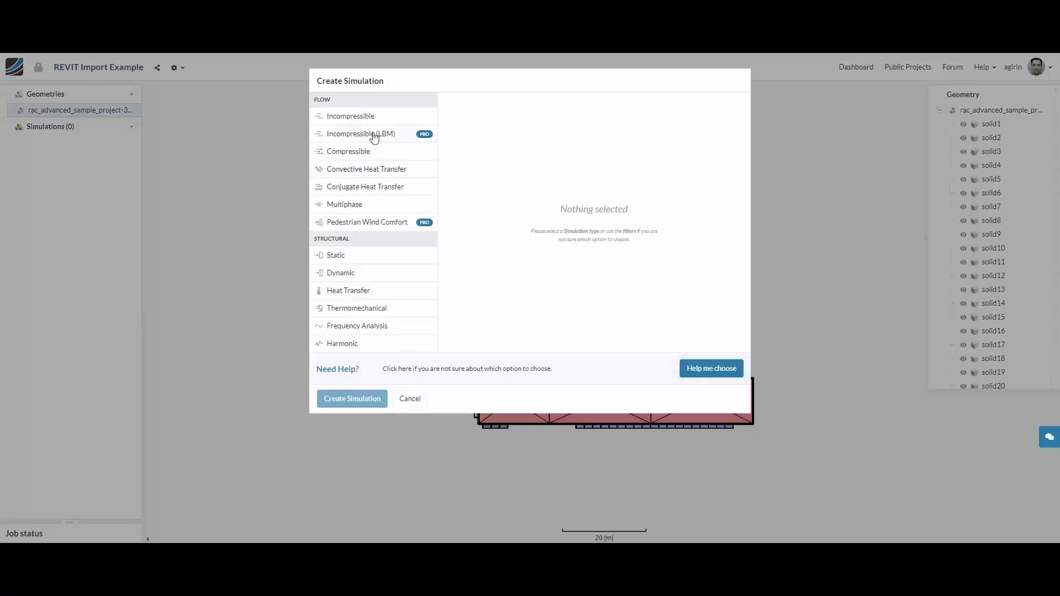
click(374, 137)
click(355, 402)
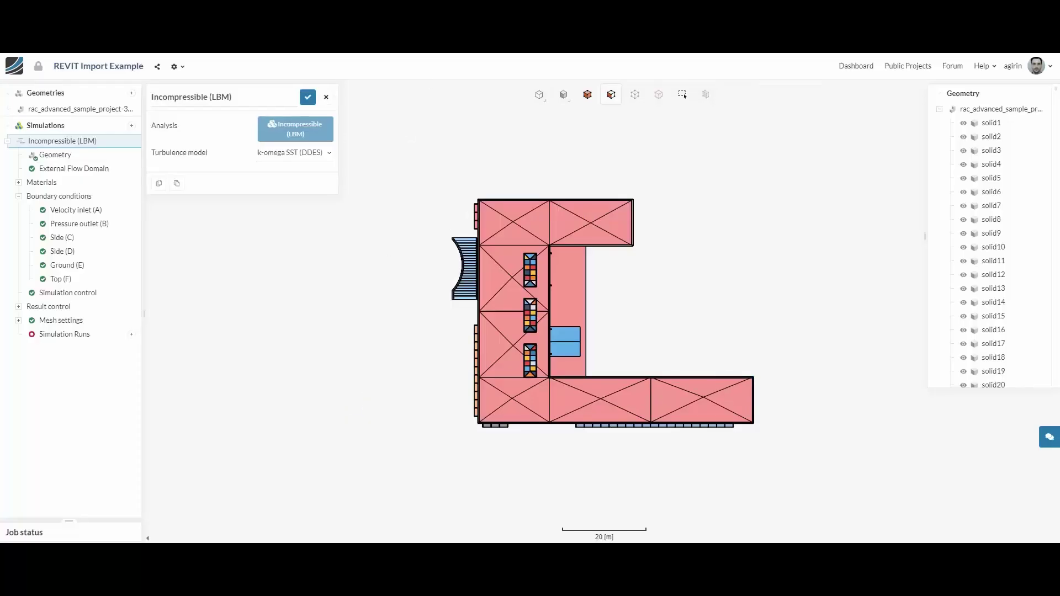
Step: Size the External Flow Domain with minimum x -100, y -120, z 0 m and maximum x 300, y 120, z 55 m
click(91, 167)
triple_click(275, 161)
key(BackSpace)
text(-100)
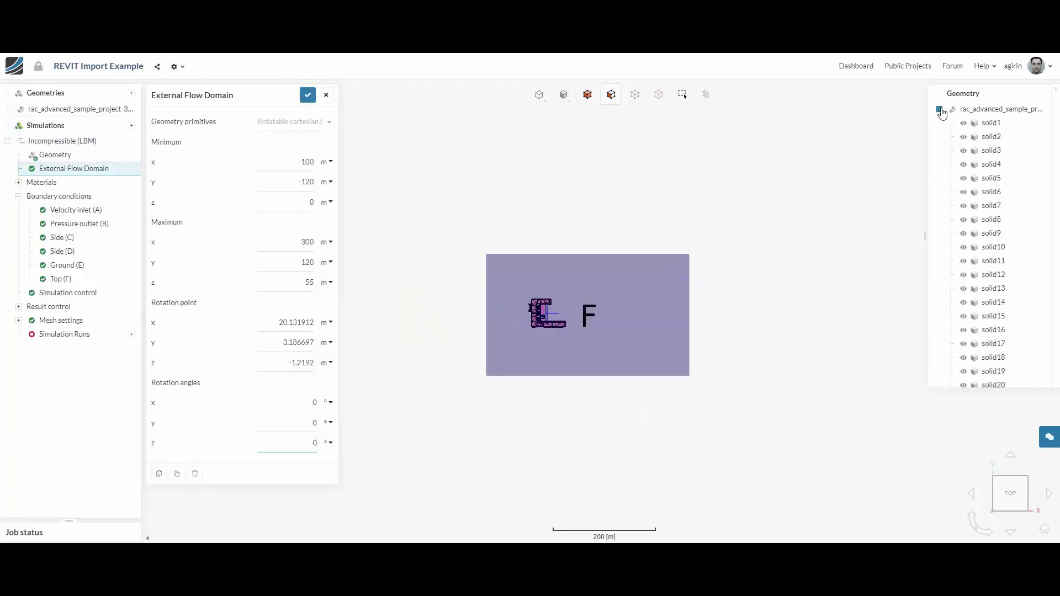
Step: Add a local cartesian box geometry primitive referenced to the external flow domain, with minimum x -50 m and maximum x 100 m
click(940, 110)
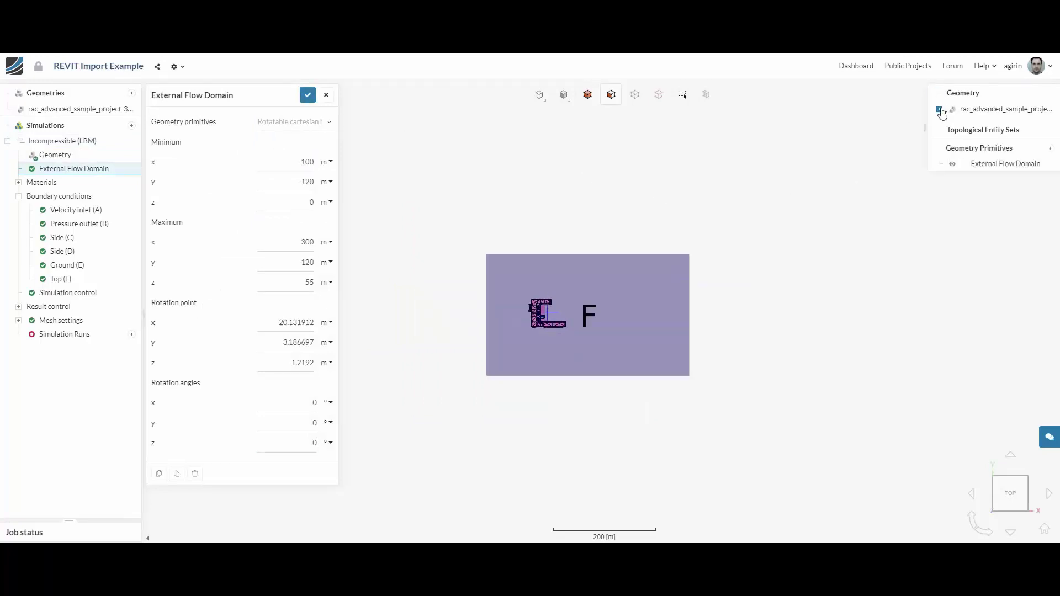
click(1051, 150)
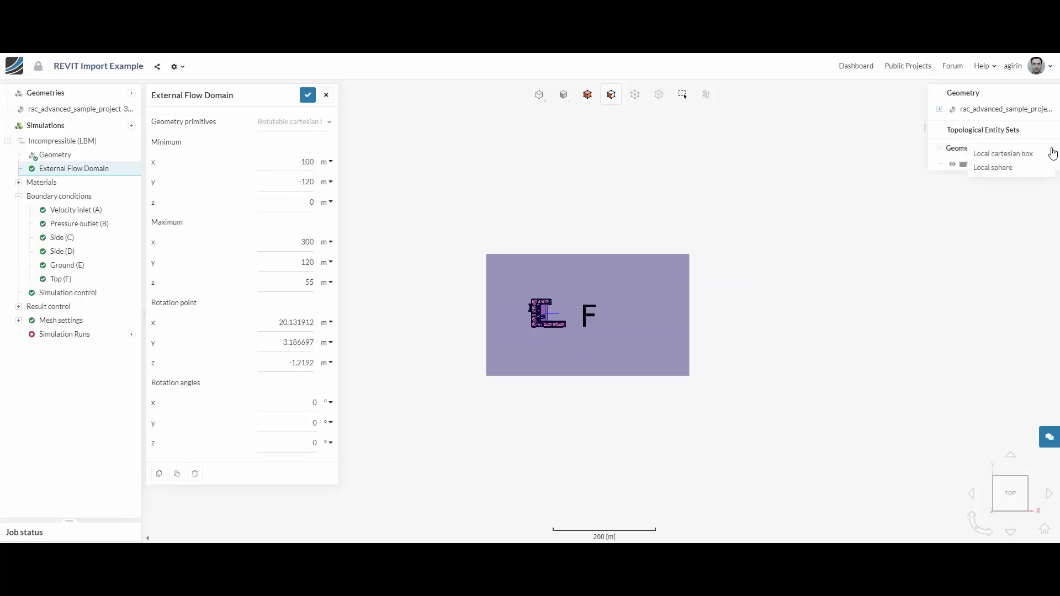
click(999, 159)
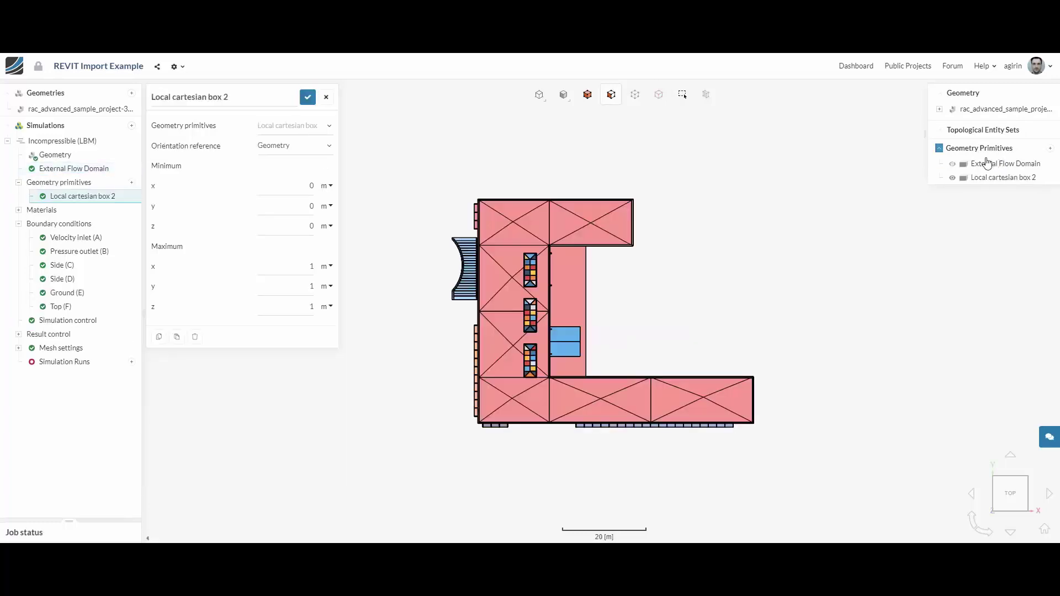
click(311, 147)
click(305, 169)
click(303, 185)
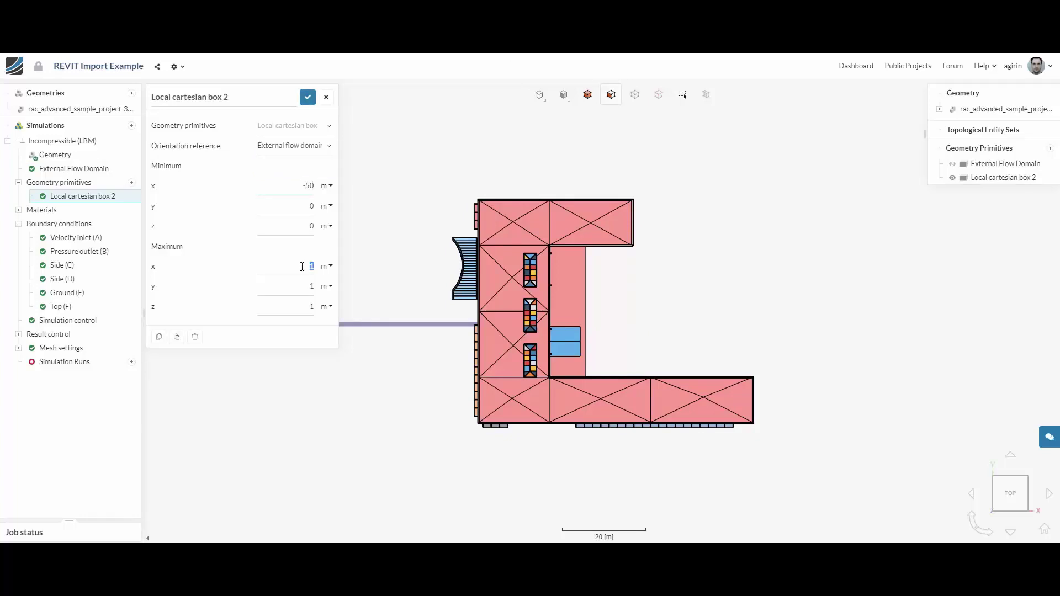
text(100)
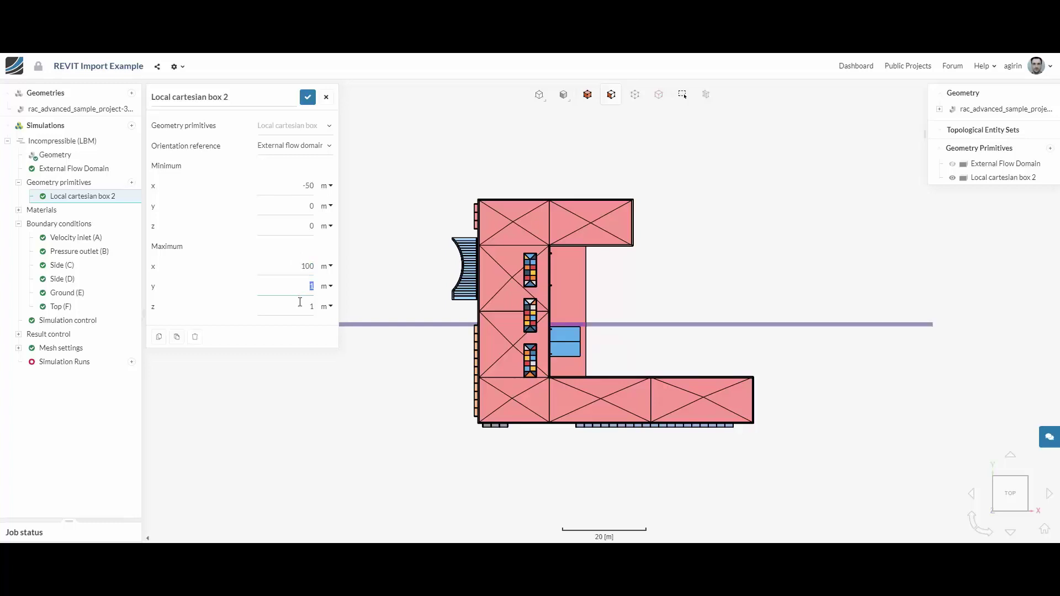
key(Tab)
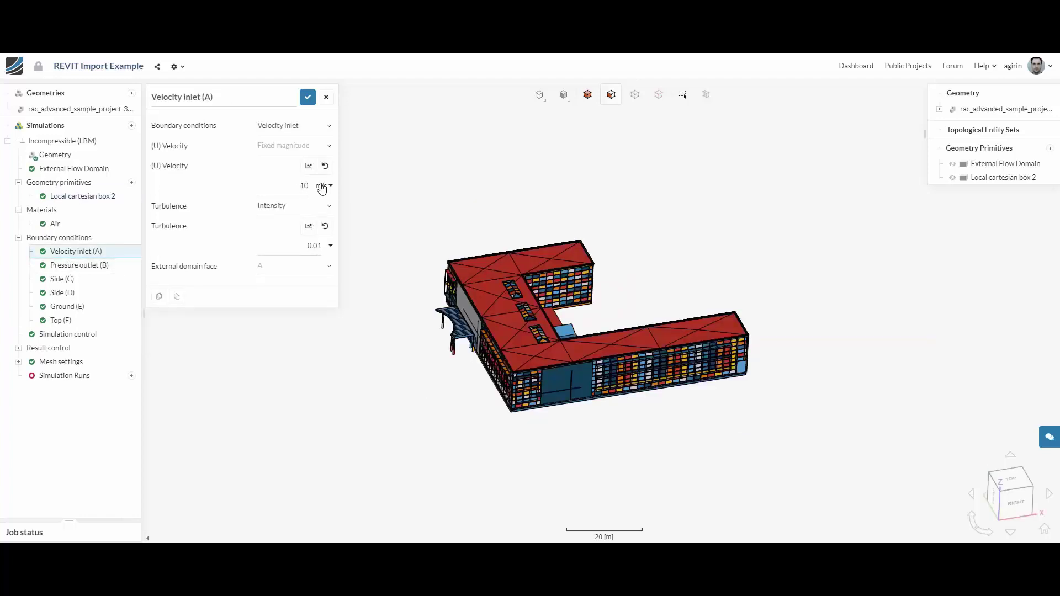
Step: Examine the height-based table inputs for the velocity and turbulence of Velocity inlet (A), and cancel both
click(309, 167)
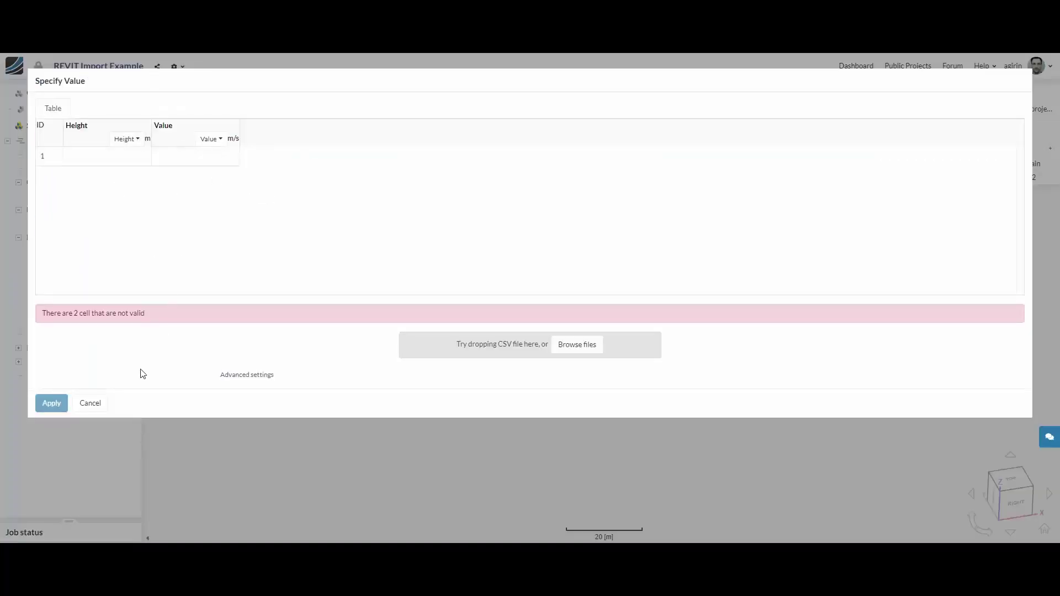
click(93, 404)
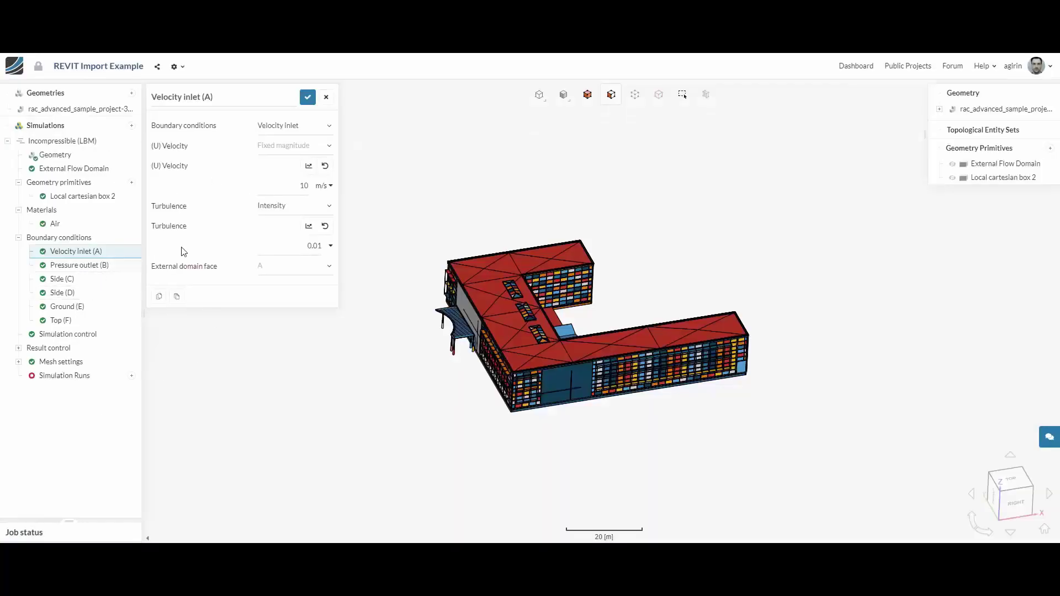
click(309, 227)
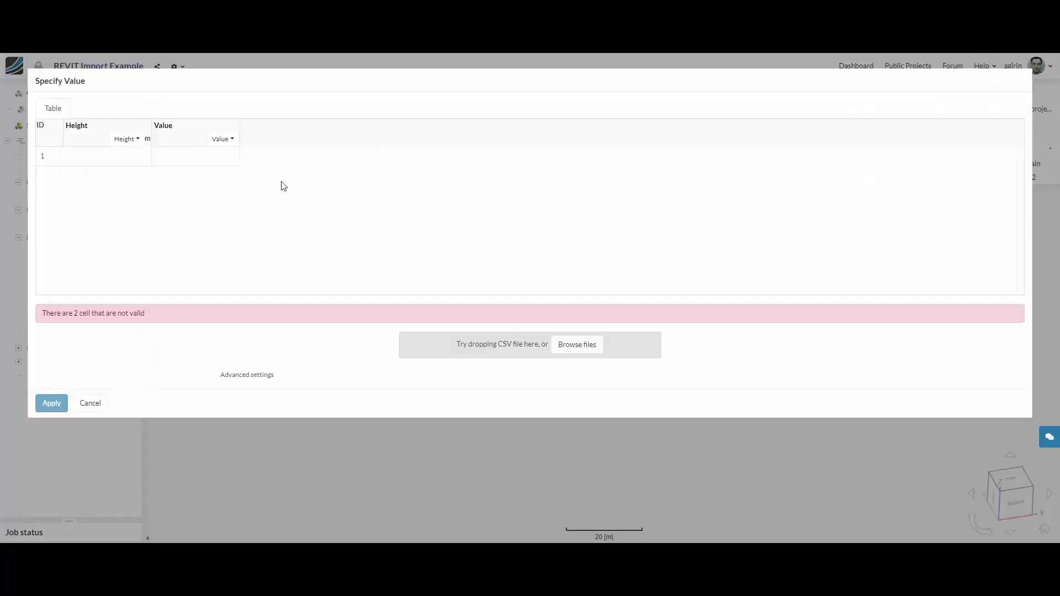
click(137, 139)
click(138, 142)
click(226, 141)
click(225, 141)
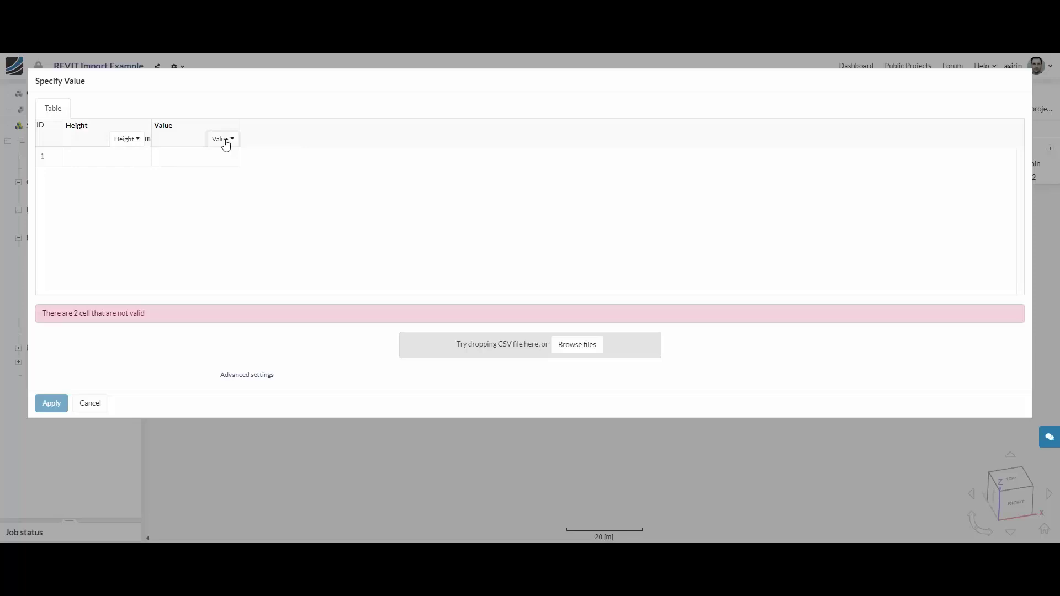
click(92, 405)
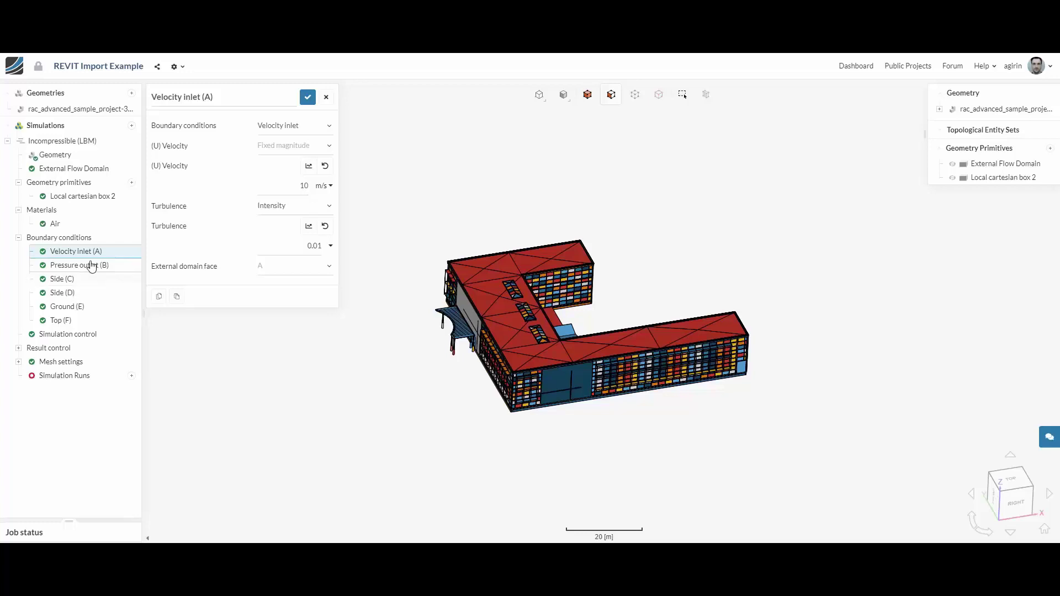
Step: Set the simulation control's end time to 100 s and save it
click(69, 335)
double_click(305, 121)
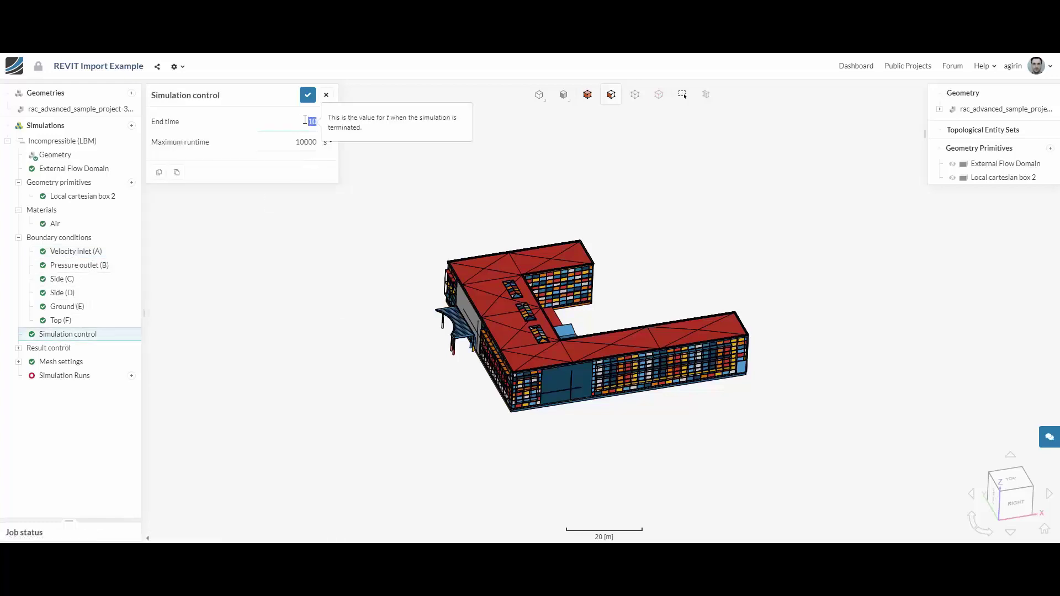
text(100)
click(308, 97)
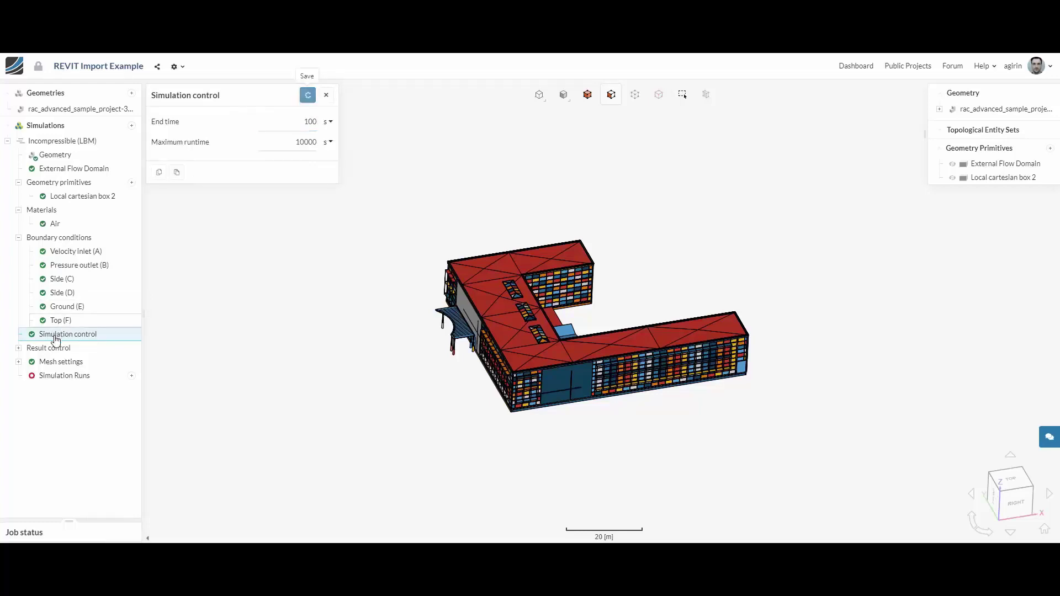
Step: Assign the local cartesian box to the Transient output in the result control
click(18, 348)
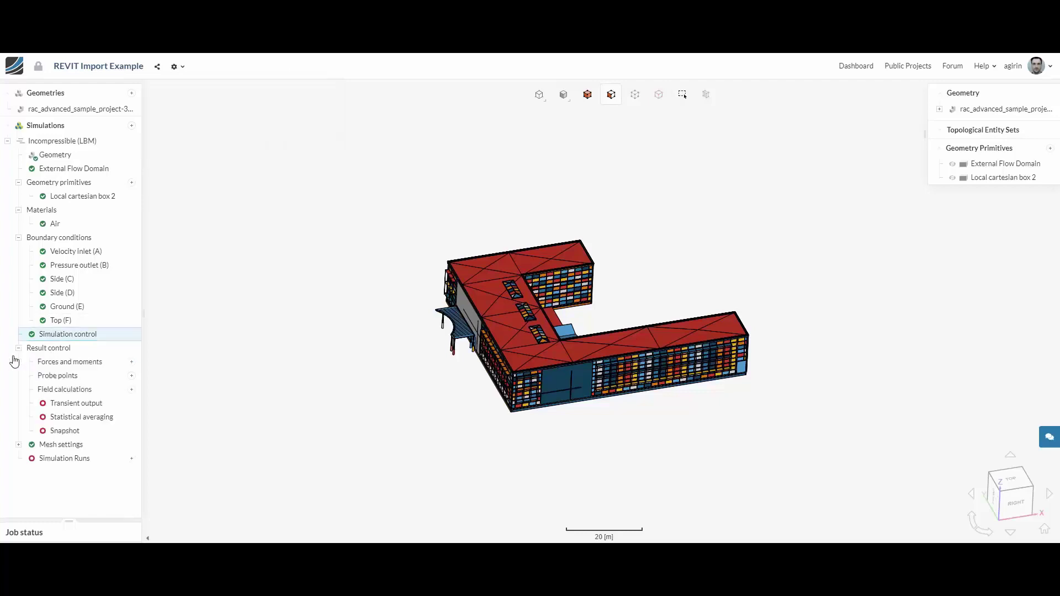
click(128, 405)
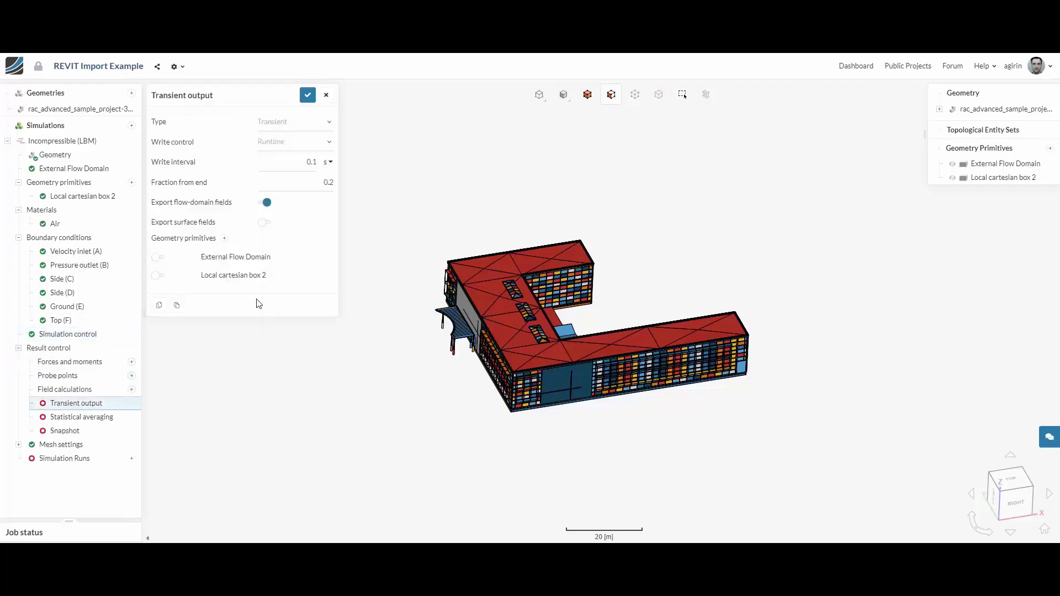
click(157, 275)
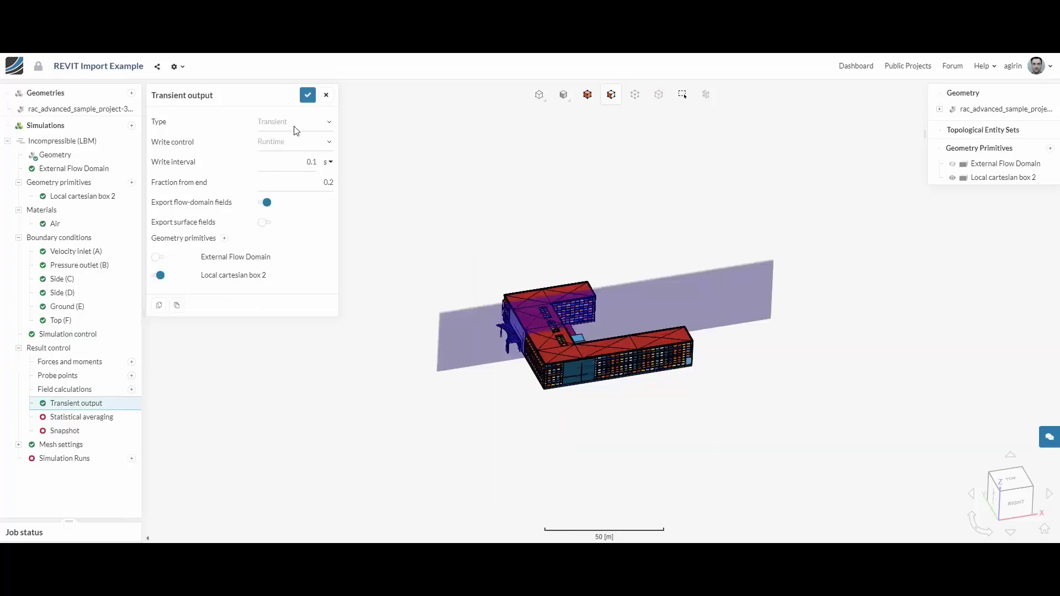
Step: Assign the External Flow Domain to both the Statistical averaging and Snapshot results, and save each
click(83, 420)
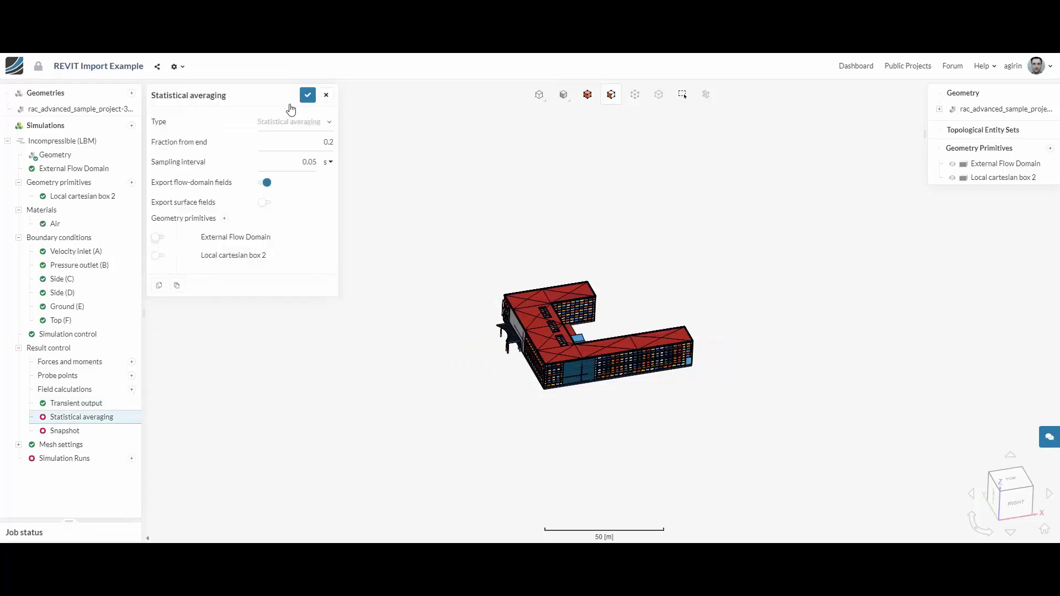
click(308, 96)
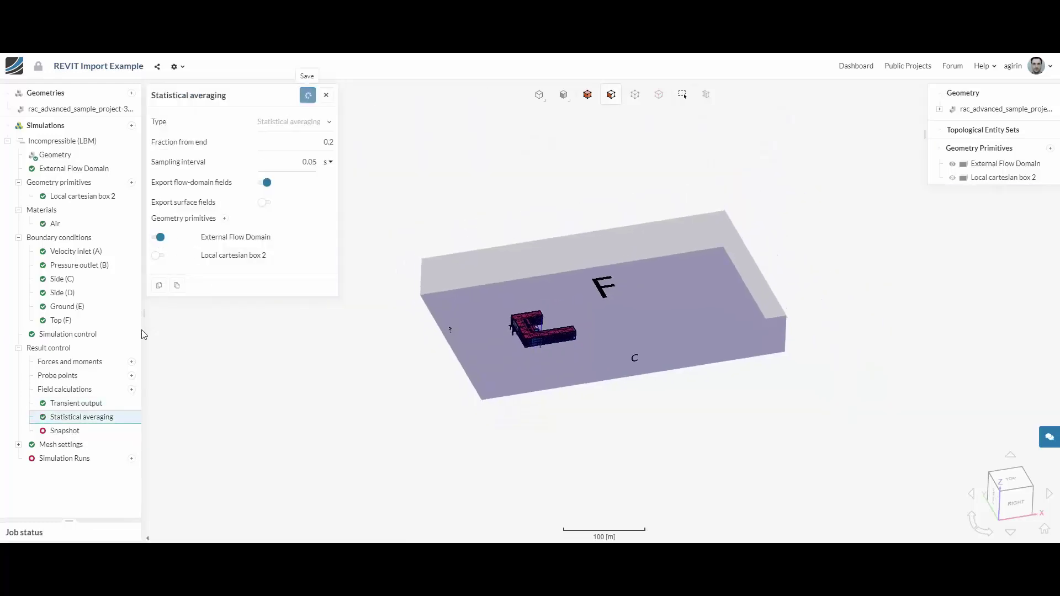
click(65, 432)
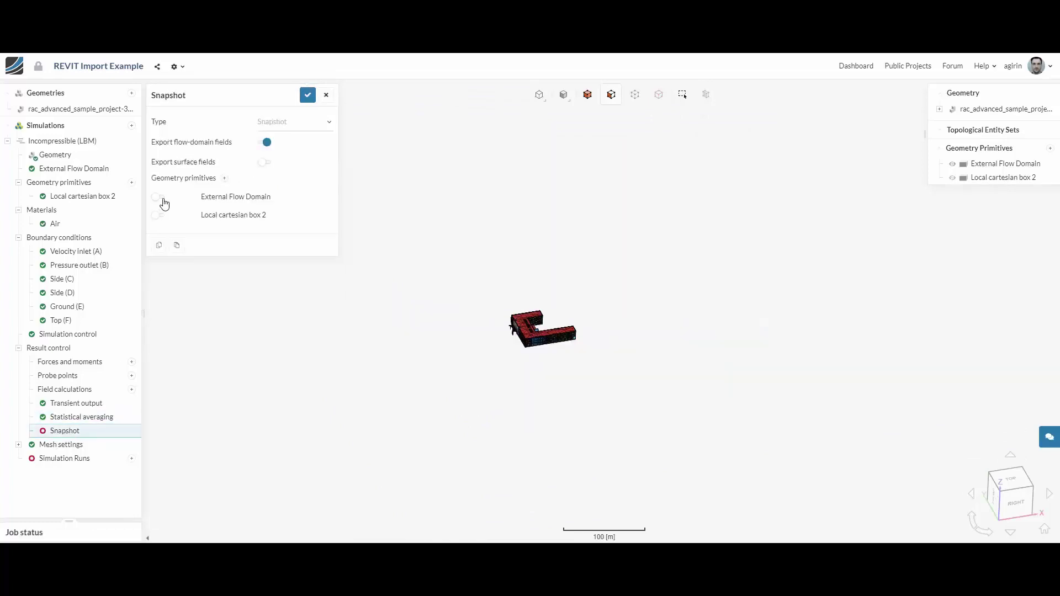
click(308, 95)
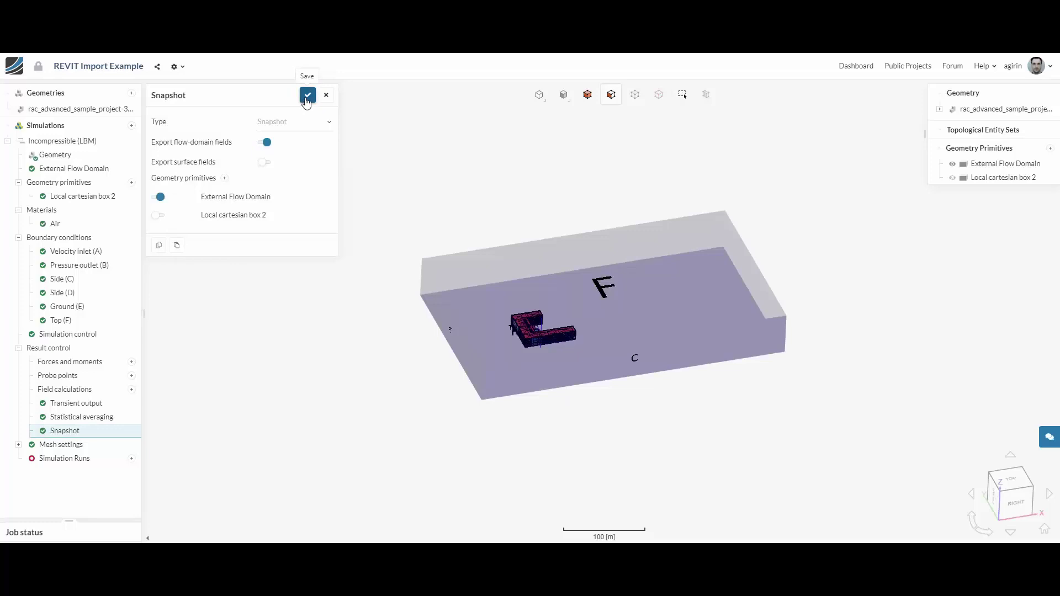
Step: Set the automatic mesh's reference length to 60 m to suit the building's longest span, and save the mesh settings
click(64, 445)
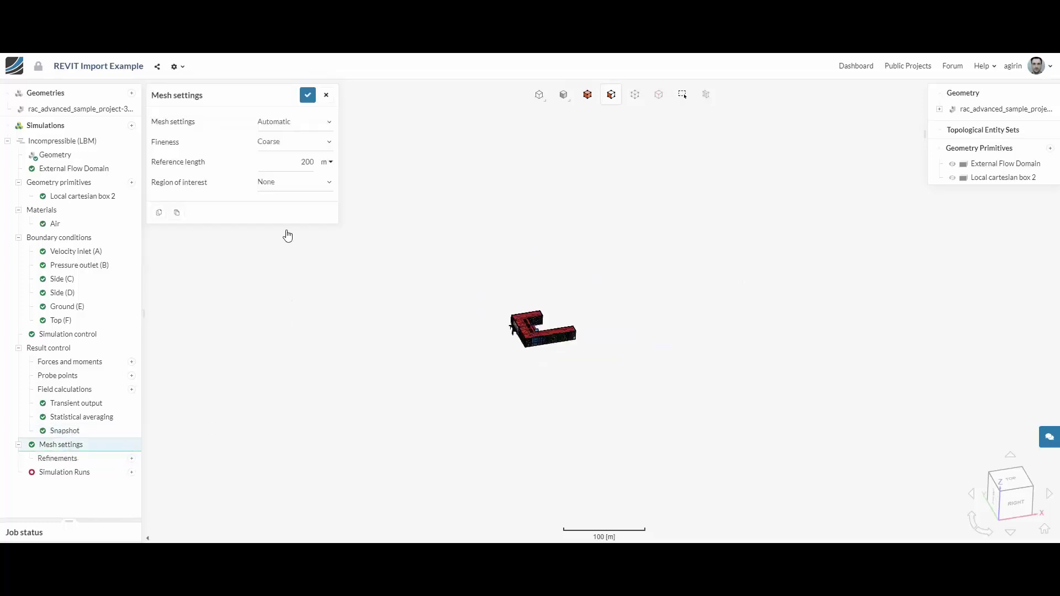
scroll(554, 354, up, 5)
right_drag(560, 295, 677, 442)
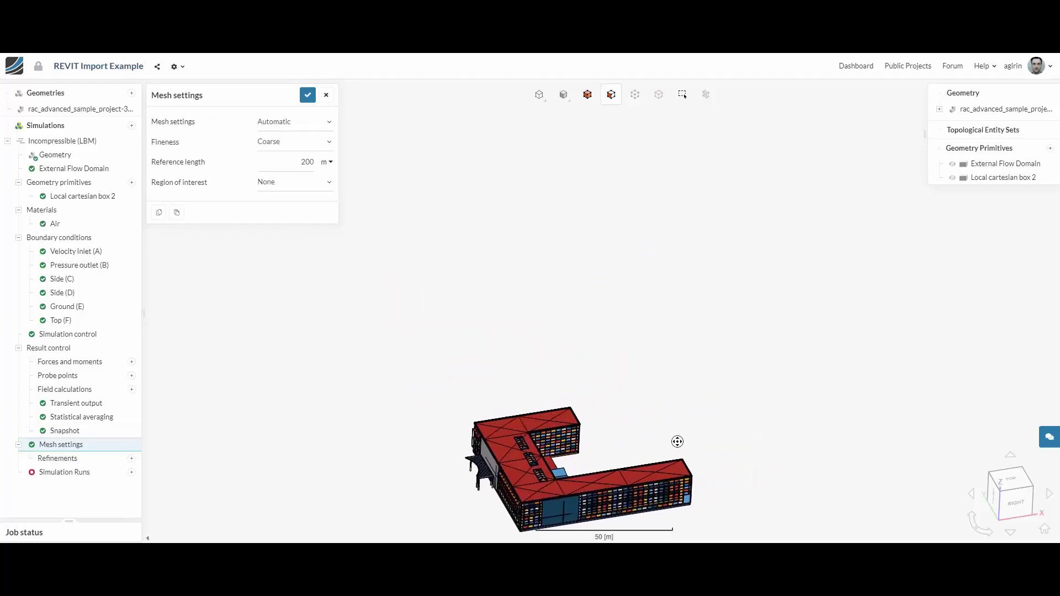
click(998, 482)
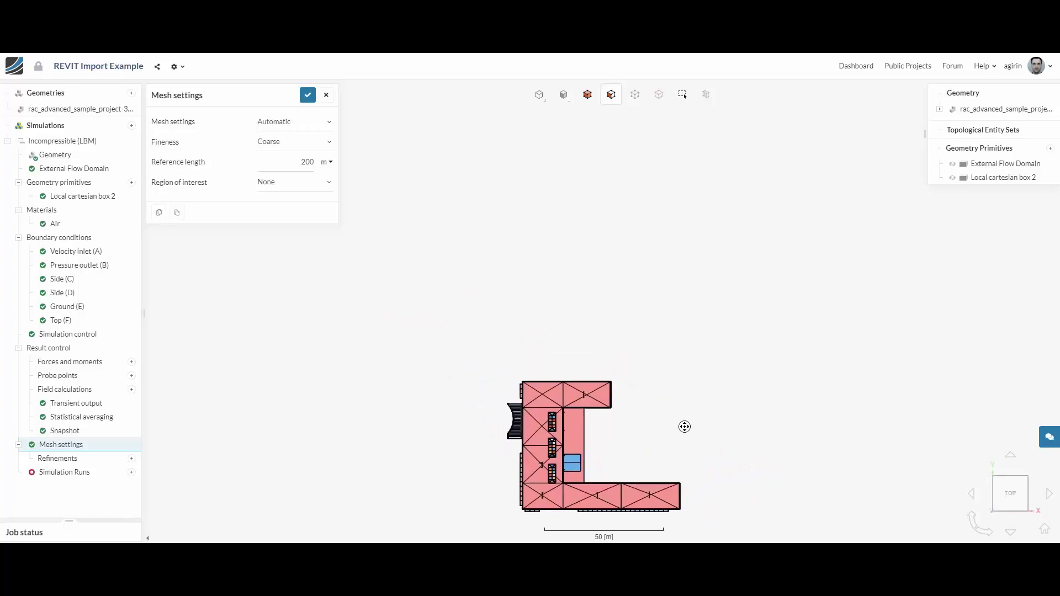
click(293, 158)
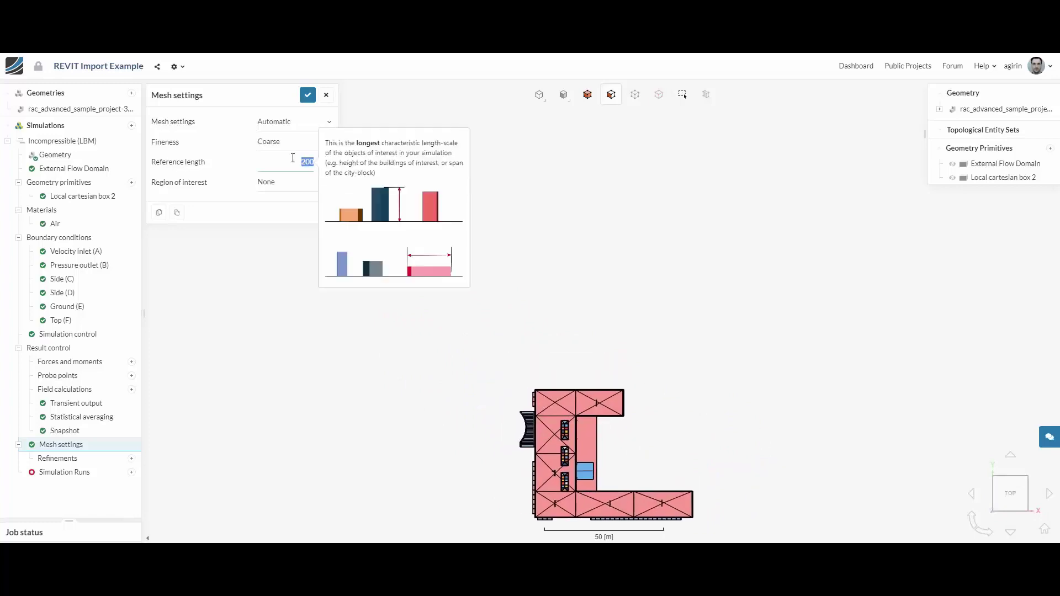
text(60)
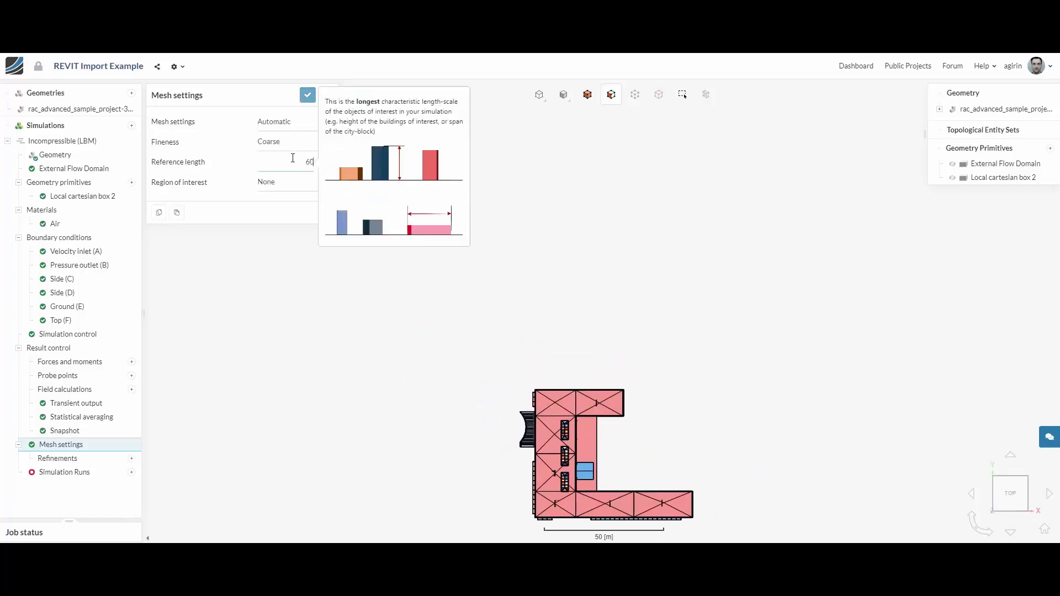
click(307, 95)
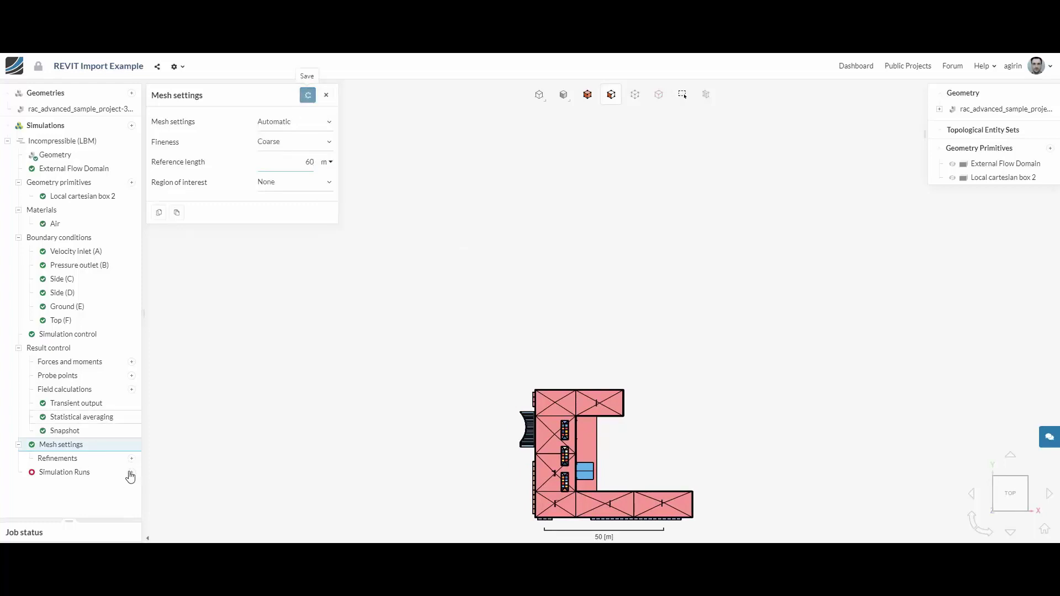